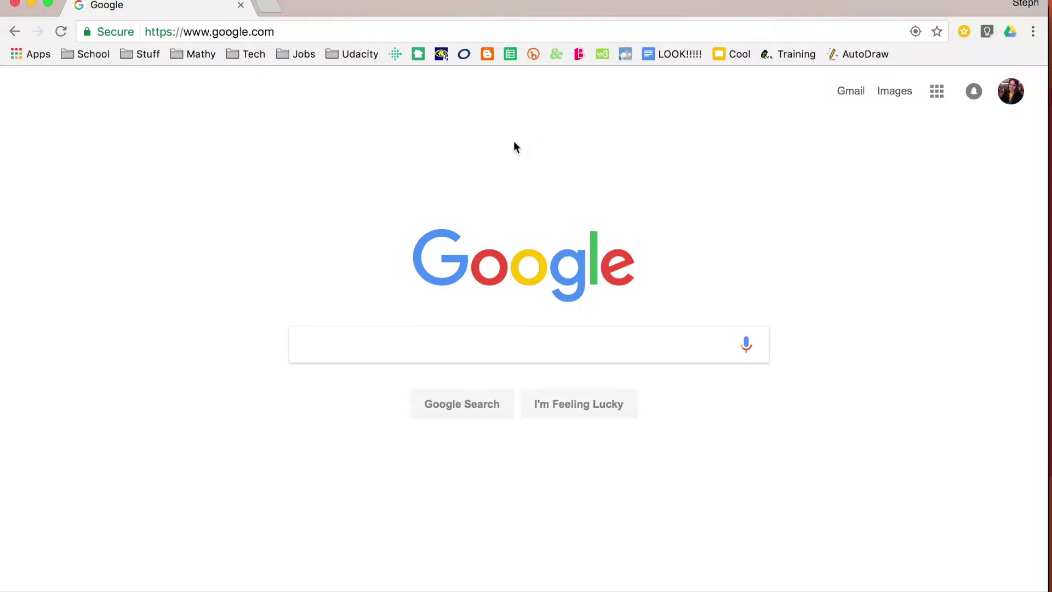
Load trends.google.com and scroll down to Featured insights and Stories trending now.
{"action": "left_click", "coordinate": [290, 35]}
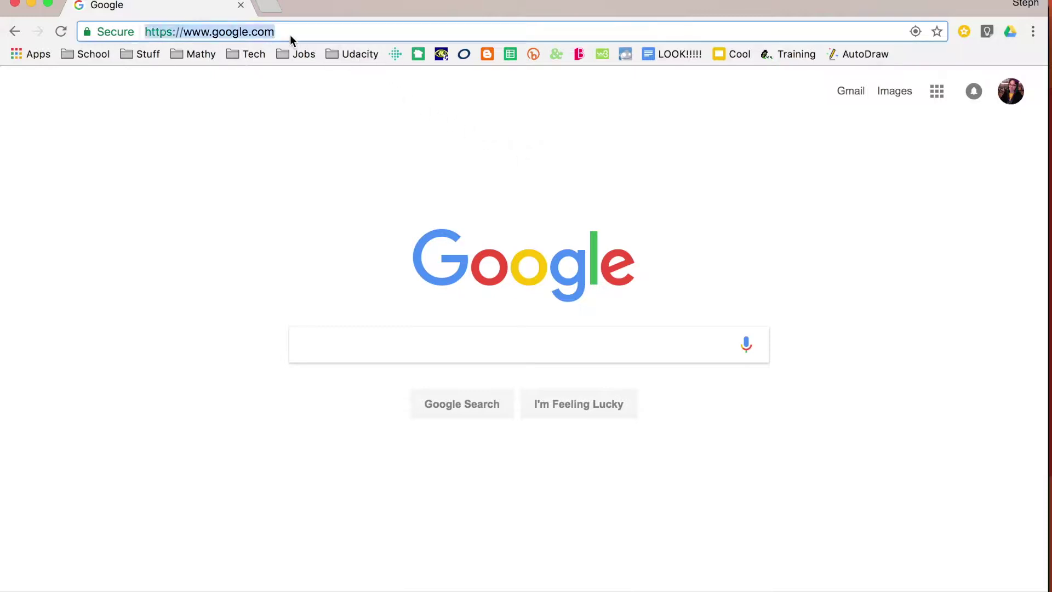
{"action": "type", "text": "trends."}
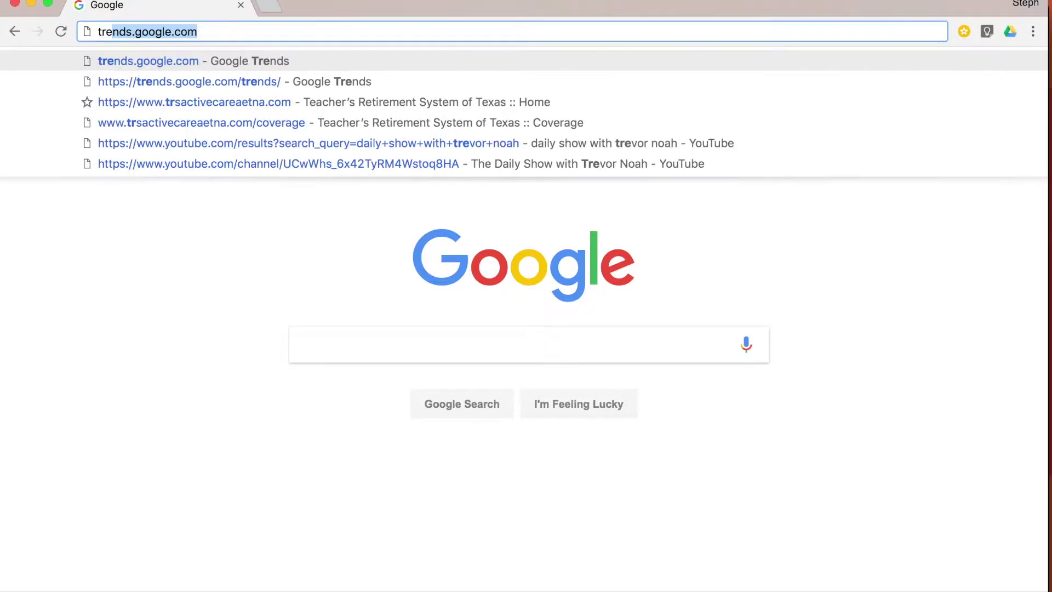
{"action": "type", "text": "google.com/trends/"}
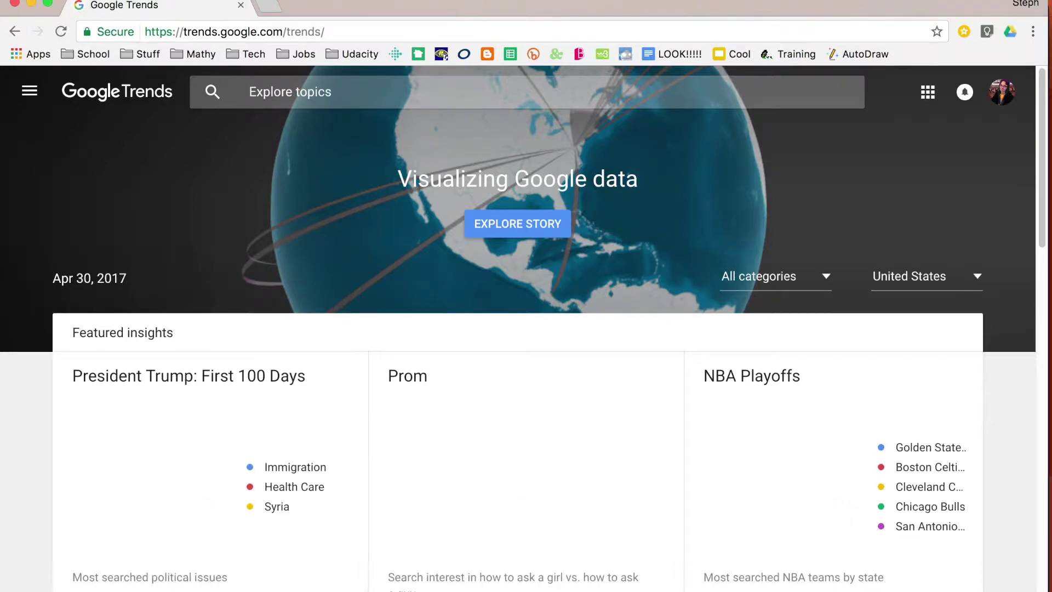
{"action": "scroll", "coordinate": [449, 207], "scroll_direction": "down", "scroll_amount": 5}
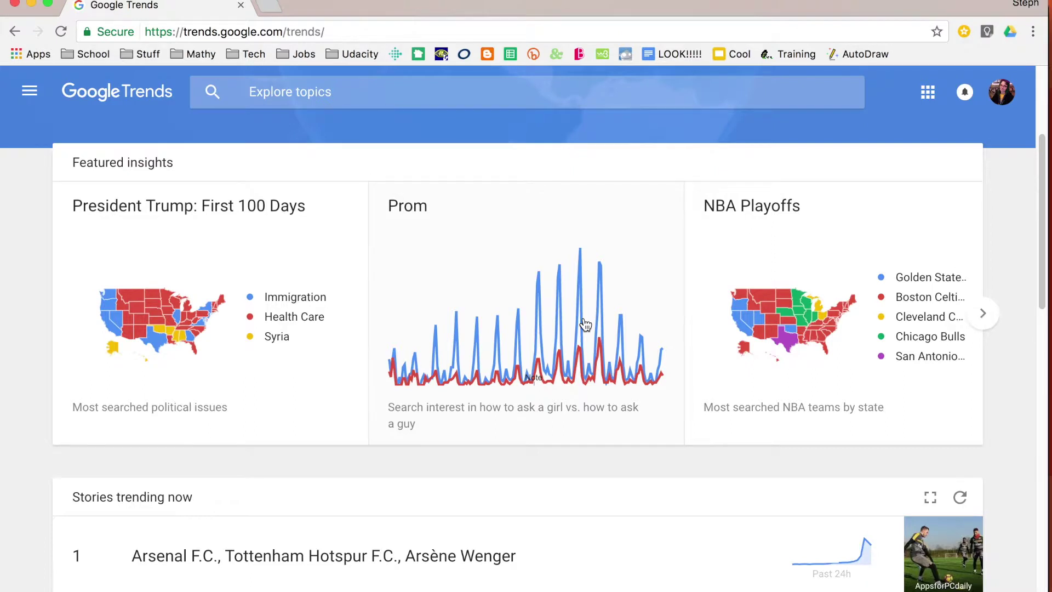
Advance the Featured insights carousel two cards and open the Earth Day 2017 story.
{"action": "left_click", "coordinate": [983, 315]}
{"action": "left_click", "coordinate": [983, 315]}
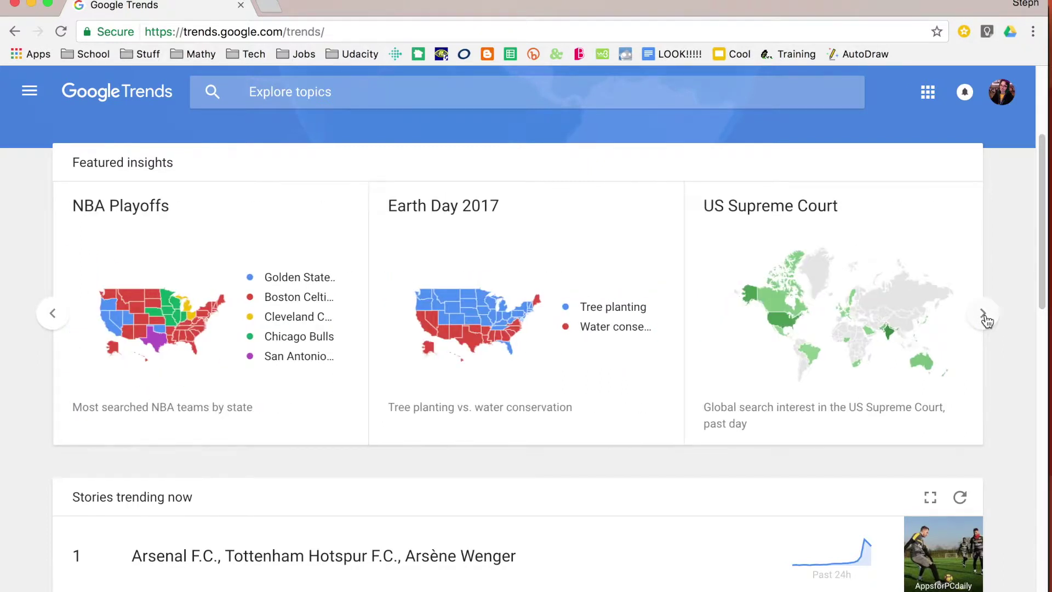
{"action": "left_click", "coordinate": [585, 366]}
Scroll down to the tree planting versus water conservation search-interest charts.
{"action": "scroll", "coordinate": [585, 366], "scroll_direction": "down", "scroll_amount": 7}
{"action": "scroll", "coordinate": [584, 359], "scroll_direction": "down", "scroll_amount": 2}
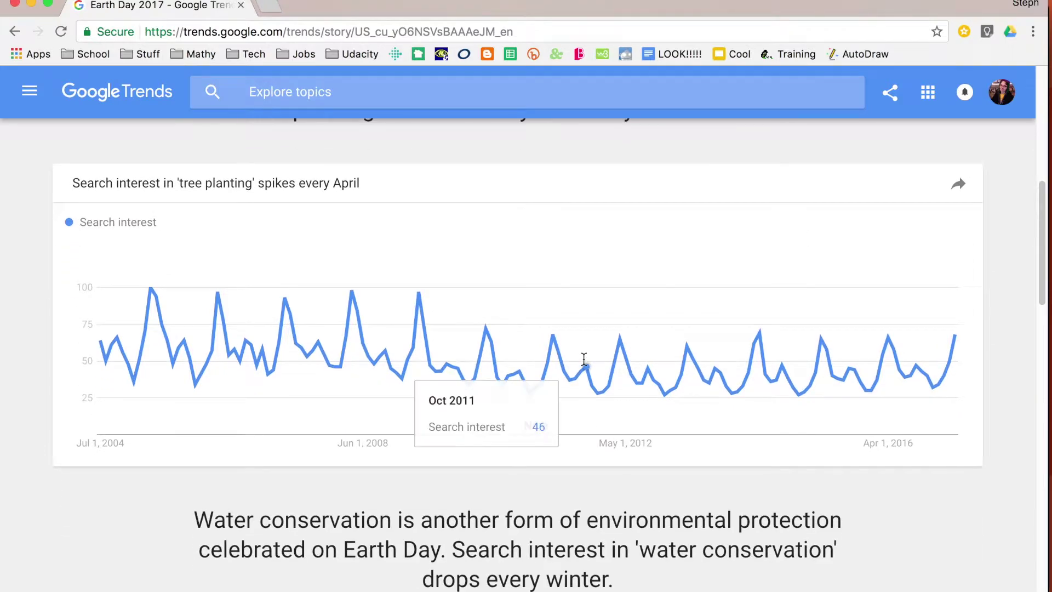
{"action": "mouse_move", "coordinate": [145, 335]}
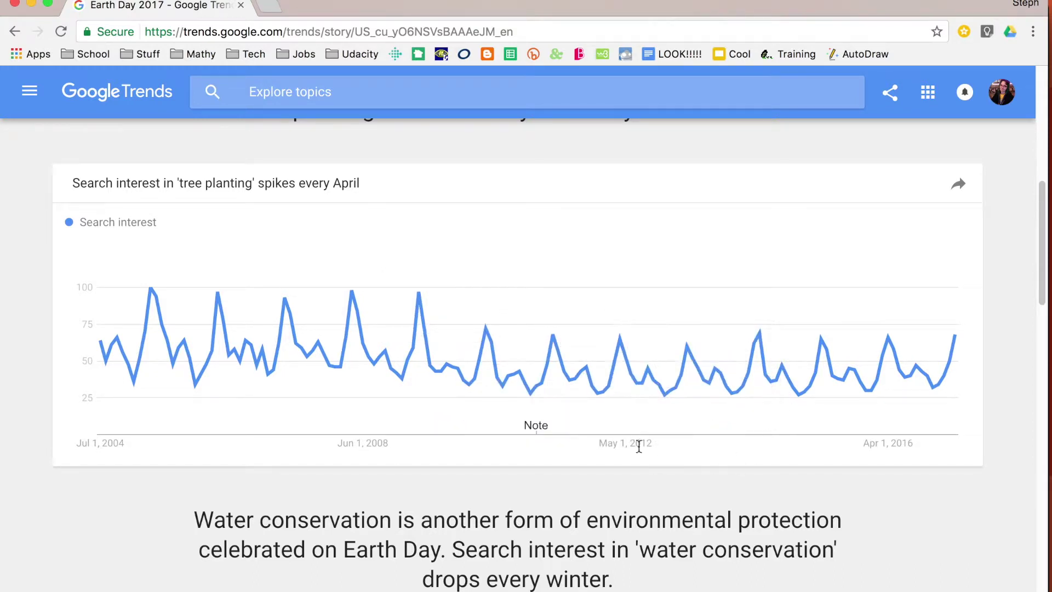
{"action": "scroll", "coordinate": [627, 441], "scroll_direction": "down", "scroll_amount": 3}
{"action": "scroll", "coordinate": [625, 438], "scroll_direction": "down", "scroll_amount": 1}
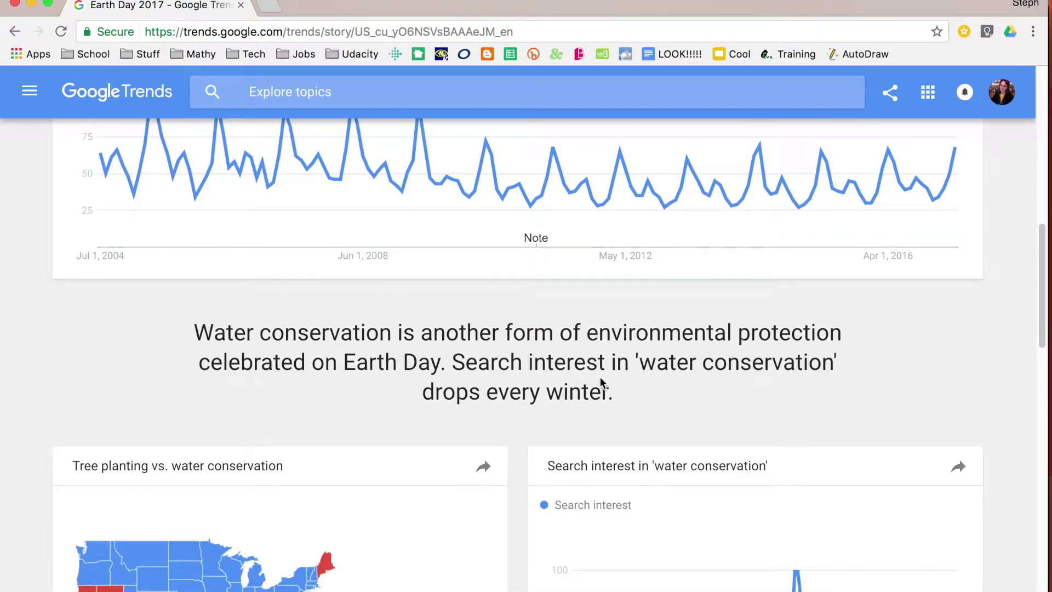
{"action": "scroll", "coordinate": [600, 377], "scroll_direction": "down", "scroll_amount": 4}
Scroll through the rest of the Earth Day 2017 story's maps and charts.
{"action": "scroll", "coordinate": [600, 377], "scroll_direction": "down", "scroll_amount": 2}
{"action": "scroll", "coordinate": [600, 376], "scroll_direction": "down", "scroll_amount": 3}
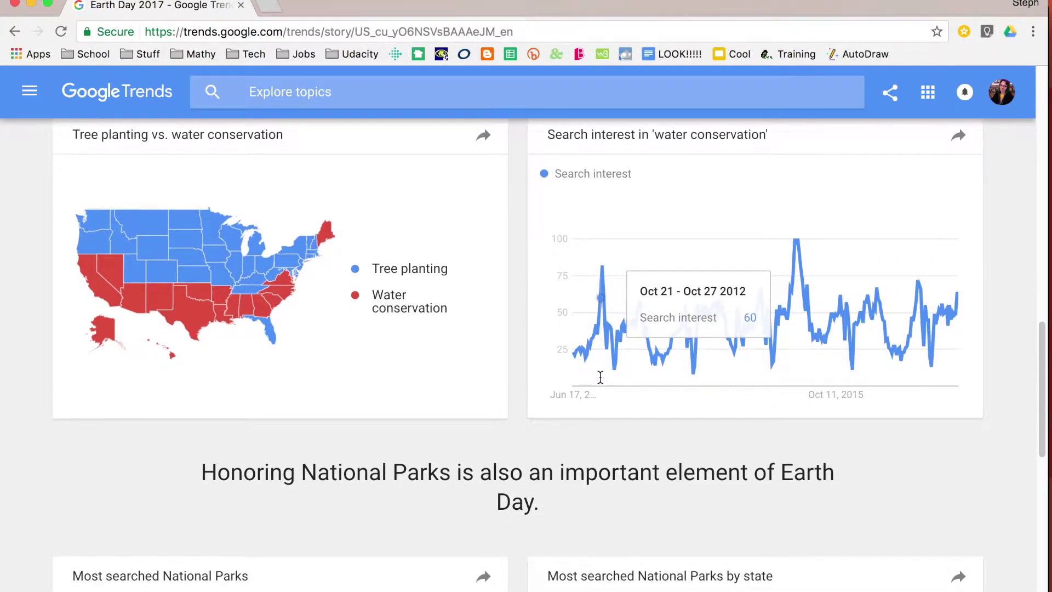
{"action": "scroll", "coordinate": [600, 377], "scroll_direction": "down", "scroll_amount": 3}
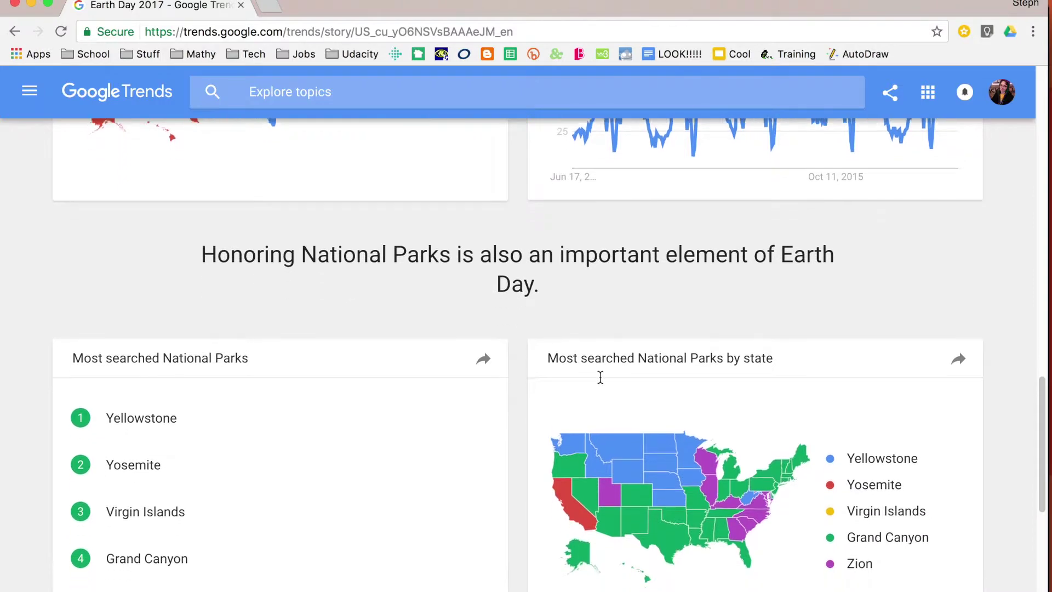
{"action": "scroll", "coordinate": [600, 377], "scroll_direction": "down", "scroll_amount": 4}
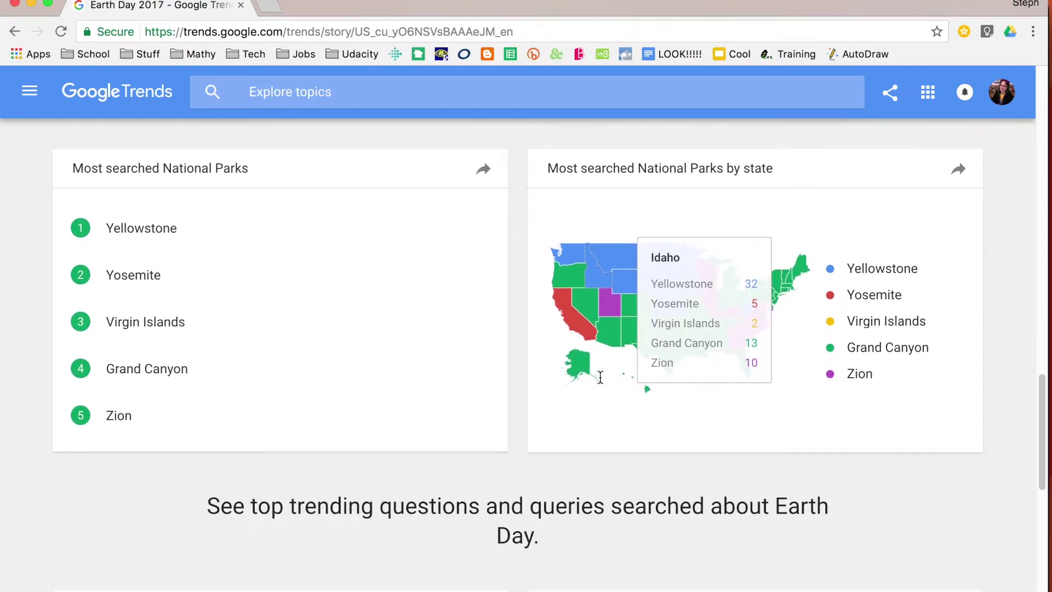
{"action": "scroll", "coordinate": [600, 377], "scroll_direction": "down", "scroll_amount": 3}
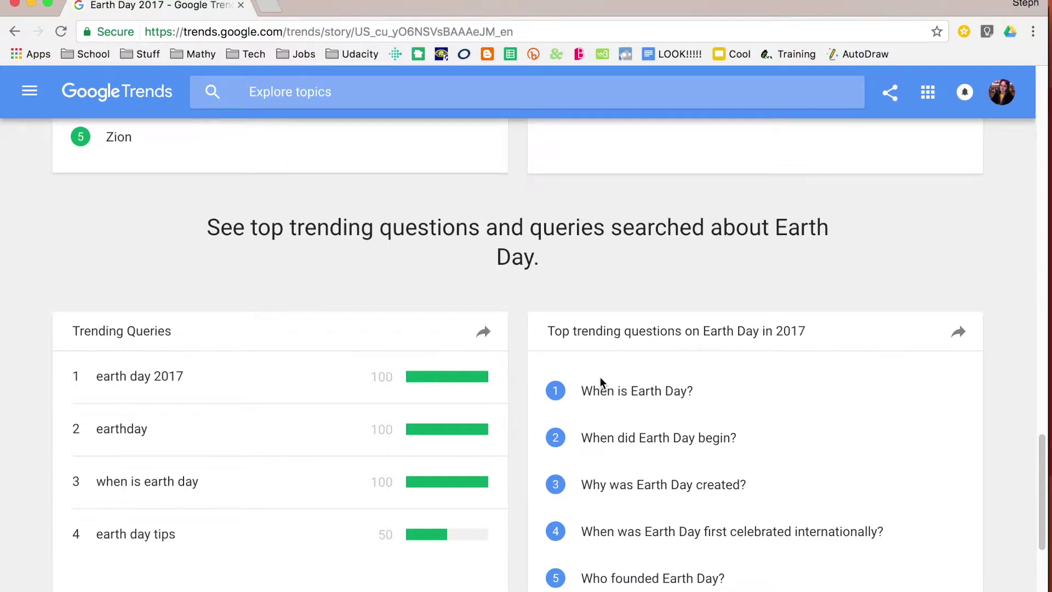
Return to the top of the story and go back to the Google Trends home page.
{"action": "scroll", "coordinate": [600, 378], "scroll_direction": "up", "scroll_amount": 6}
{"action": "scroll", "coordinate": [601, 382], "scroll_direction": "up", "scroll_amount": 2}
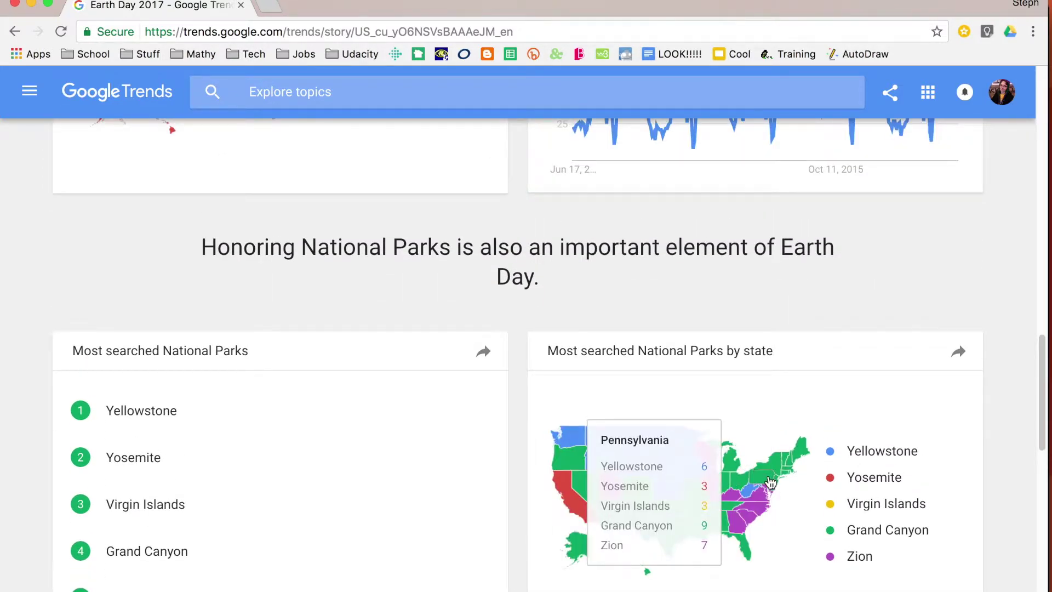
{"action": "scroll", "coordinate": [767, 478], "scroll_direction": "up", "scroll_amount": 5}
{"action": "scroll", "coordinate": [768, 476], "scroll_direction": "up", "scroll_amount": 5}
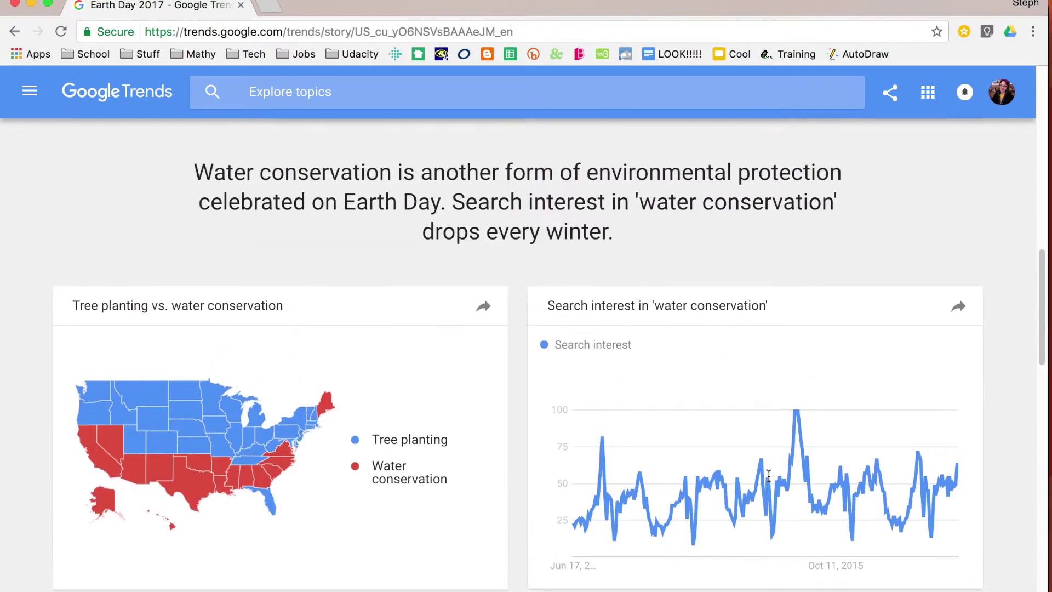
{"action": "scroll", "coordinate": [769, 475], "scroll_direction": "up", "scroll_amount": 3}
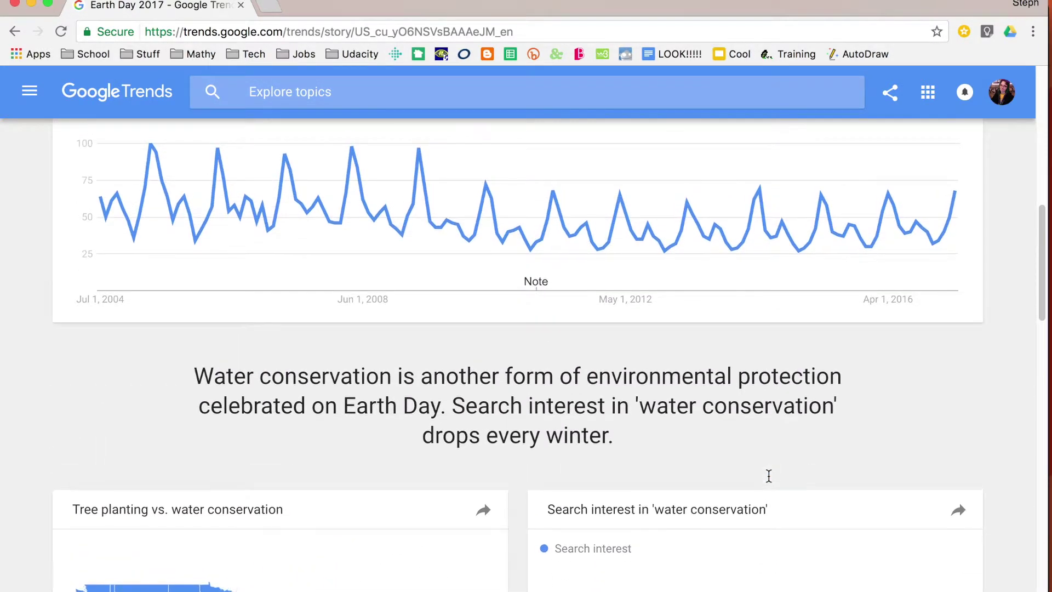
{"action": "scroll", "coordinate": [768, 475], "scroll_direction": "up", "scroll_amount": 4}
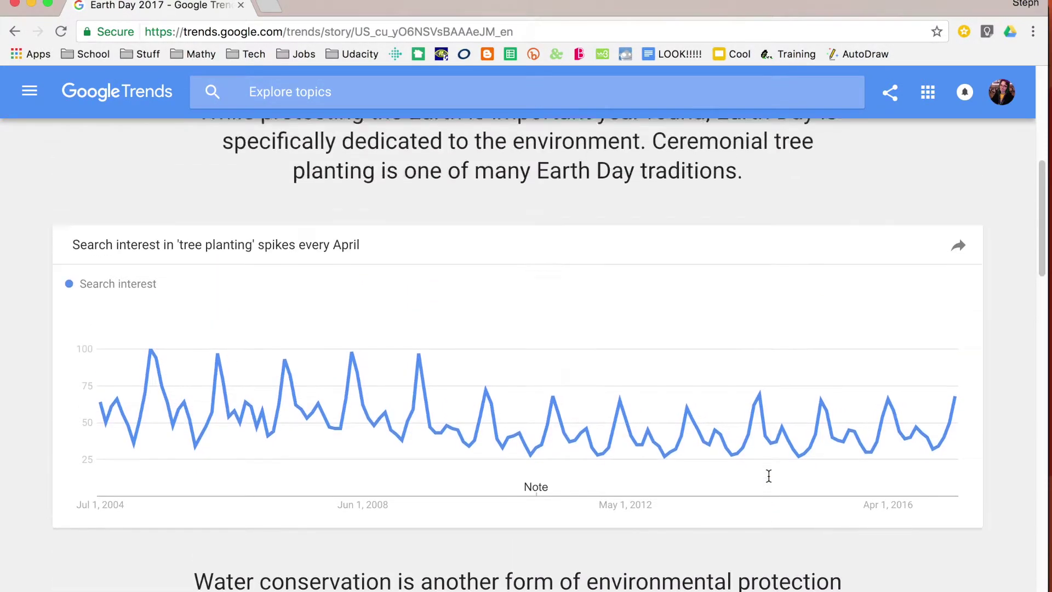
{"action": "scroll", "coordinate": [769, 475], "scroll_direction": "up", "scroll_amount": 5}
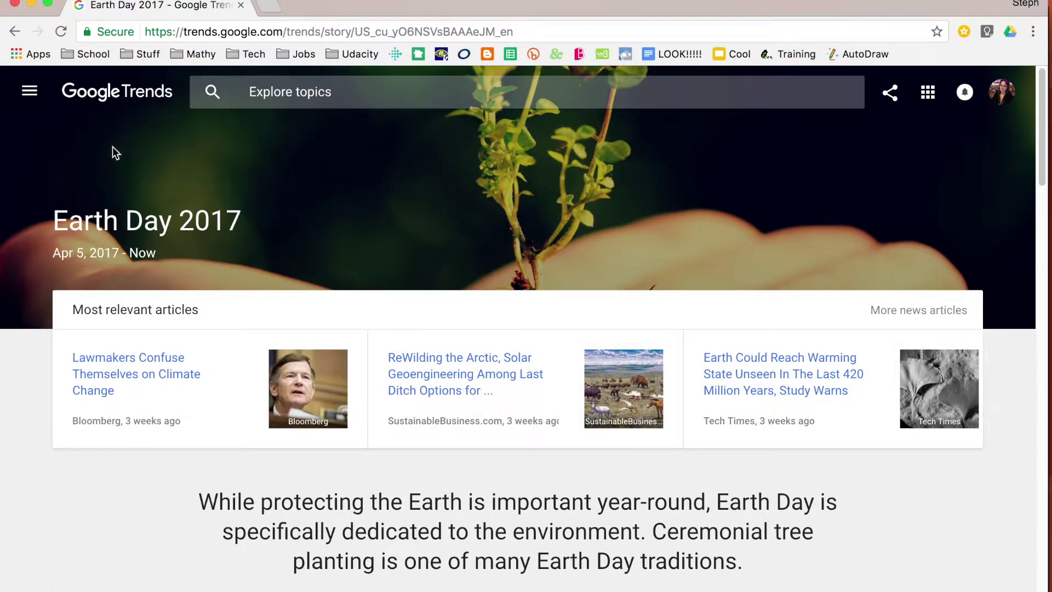
{"action": "left_click", "coordinate": [137, 105]}
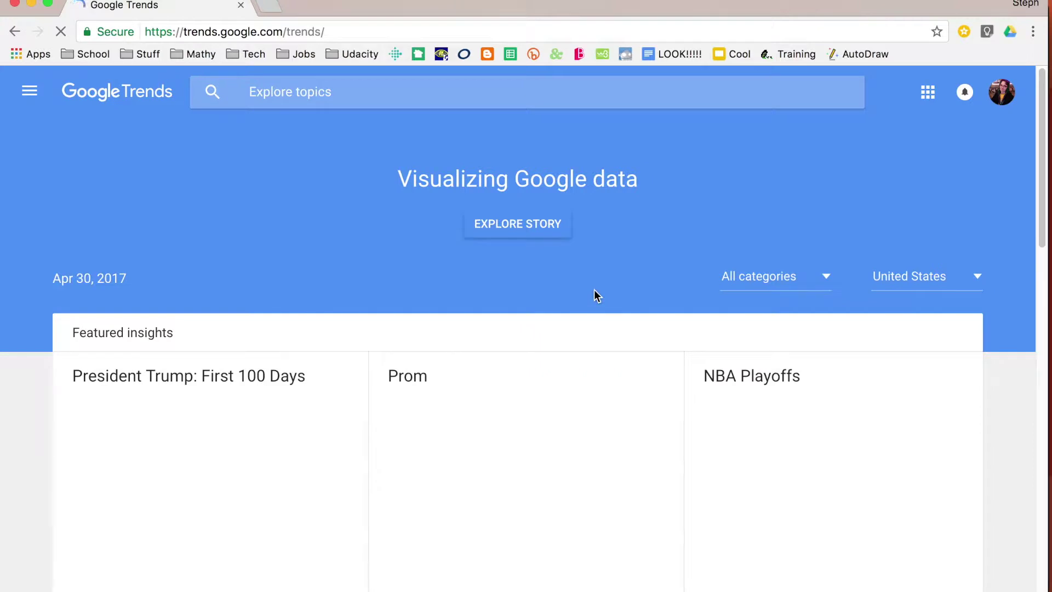
Browse the topic categories list, leaving All categories selected.
{"action": "scroll", "coordinate": [593, 290], "scroll_direction": "down", "scroll_amount": 1}
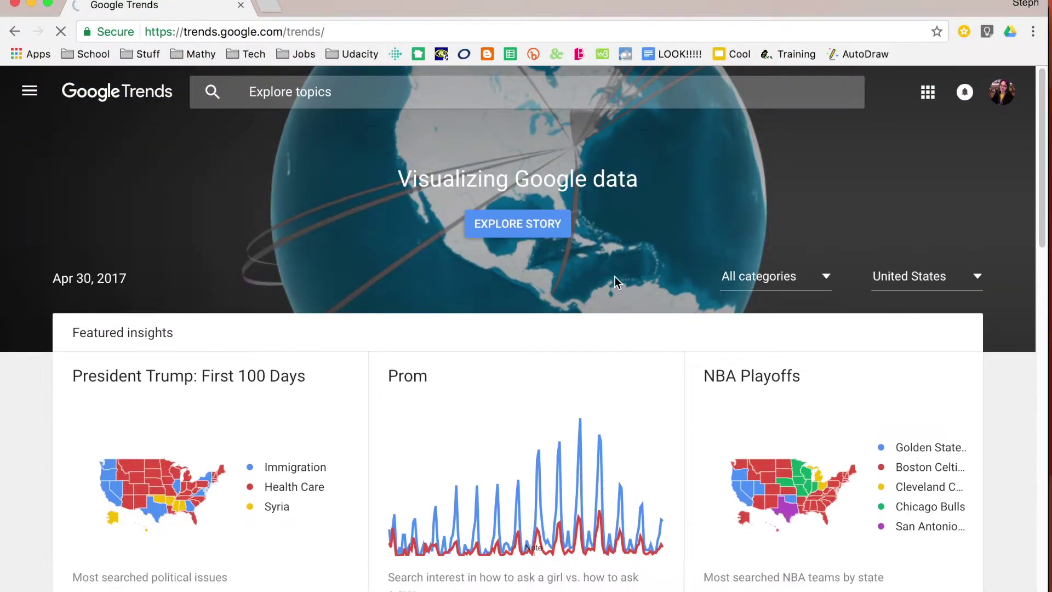
{"action": "left_click", "coordinate": [769, 283]}
{"action": "scroll", "coordinate": [769, 405], "scroll_direction": "down", "scroll_amount": 2}
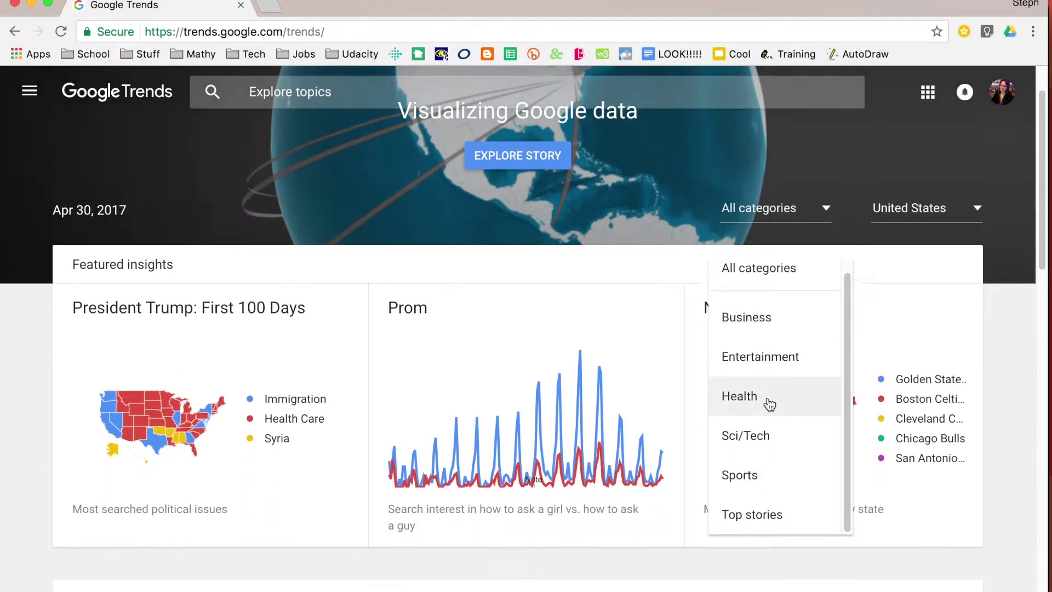
{"action": "scroll", "coordinate": [769, 404], "scroll_direction": "up", "scroll_amount": 3}
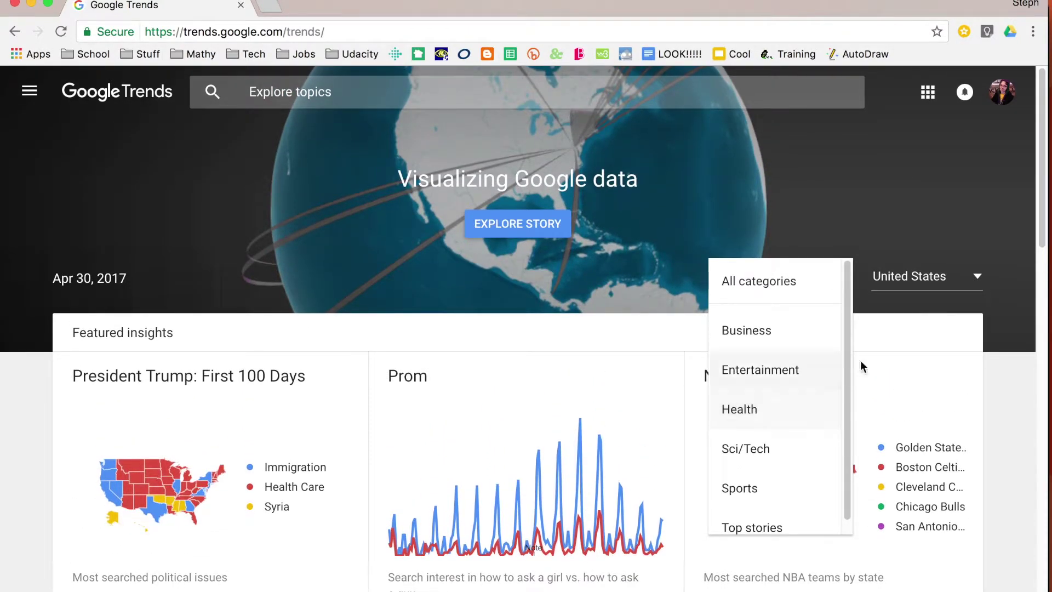
{"action": "left_click", "coordinate": [910, 279]}
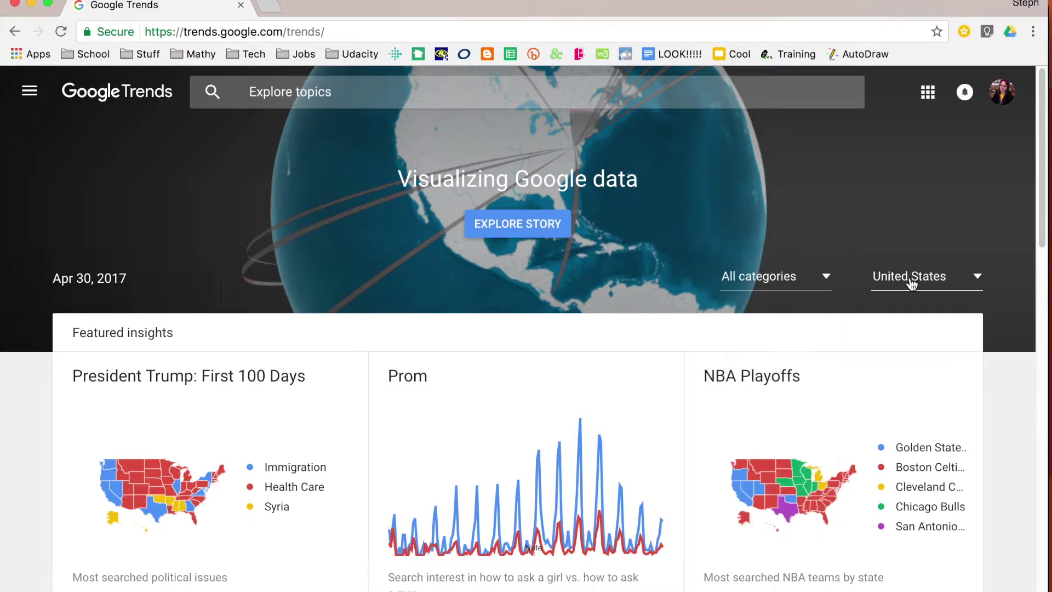
Browse the countries list, keeping United States selected.
{"action": "left_click", "coordinate": [911, 282]}
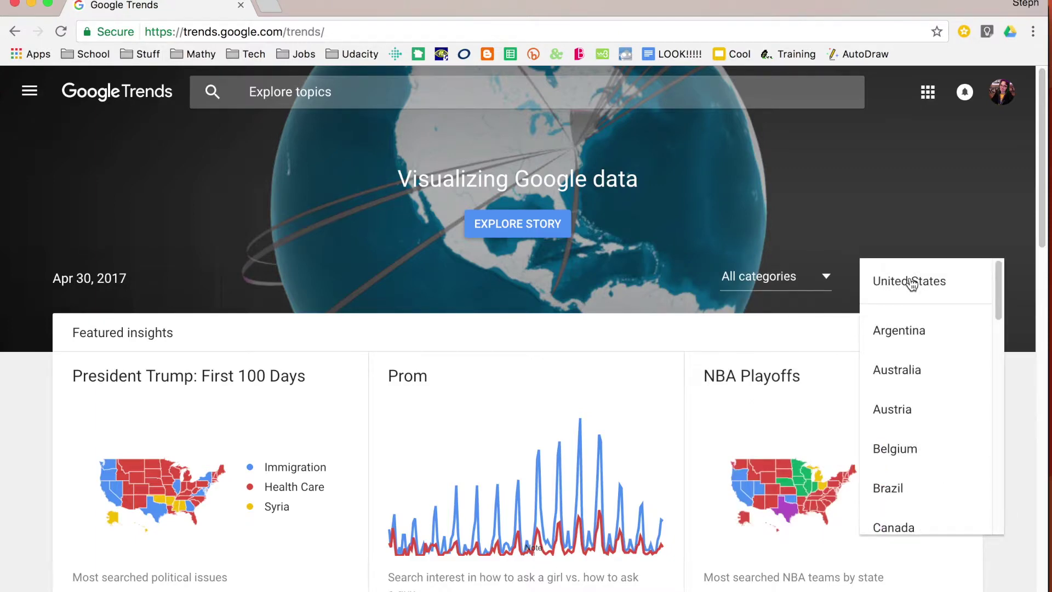
{"action": "left_click", "coordinate": [886, 228]}
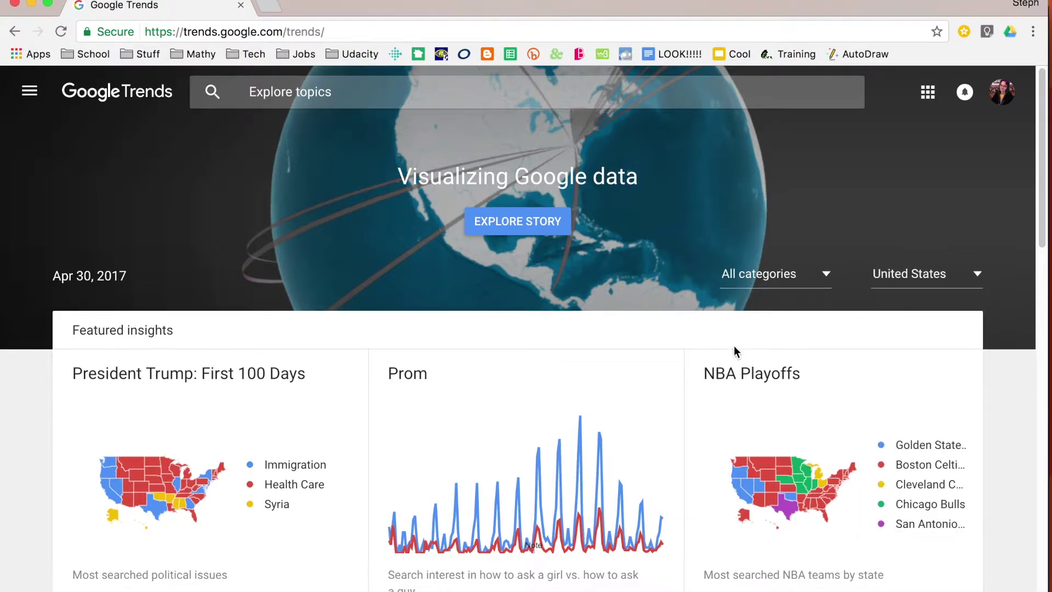
{"action": "scroll", "coordinate": [734, 346], "scroll_direction": "down", "scroll_amount": 3}
{"action": "scroll", "coordinate": [734, 350], "scroll_direction": "down", "scroll_amount": 2}
{"action": "scroll", "coordinate": [734, 351], "scroll_direction": "down", "scroll_amount": 3}
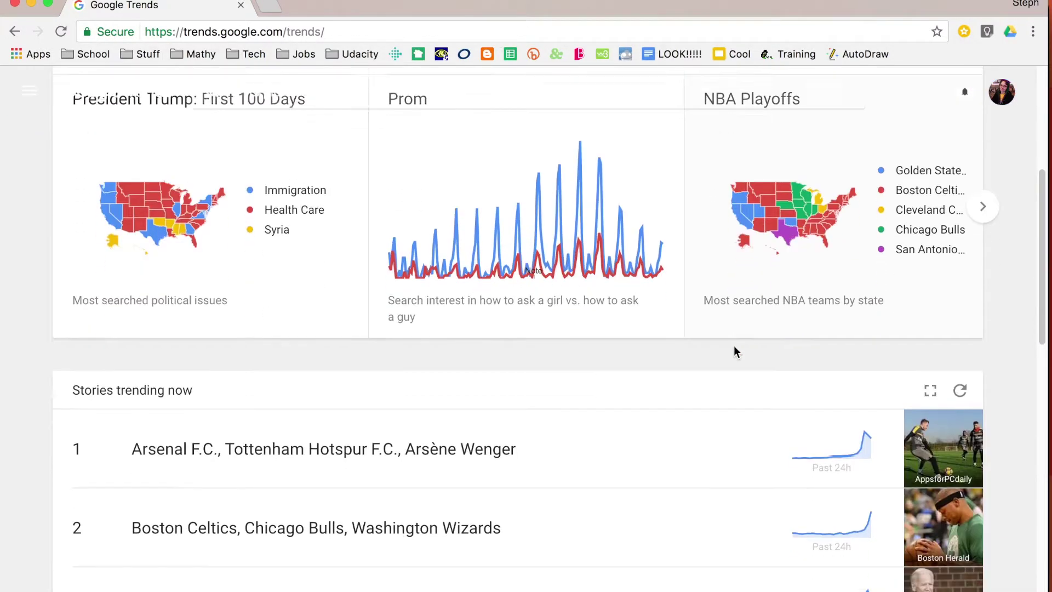
{"action": "scroll", "coordinate": [734, 346], "scroll_direction": "down", "scroll_amount": 4}
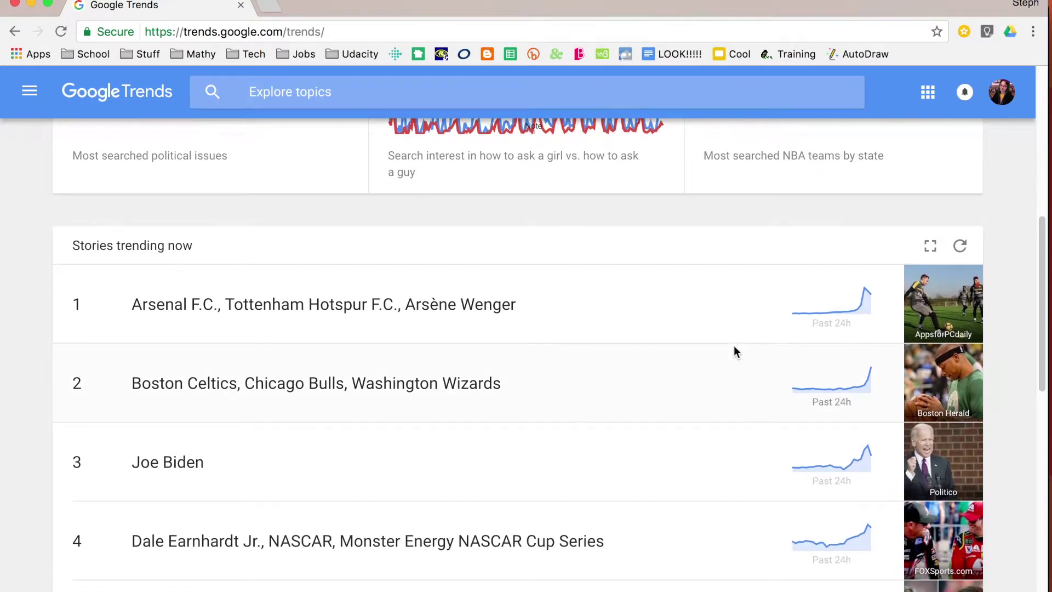
{"action": "scroll", "coordinate": [734, 346], "scroll_direction": "down", "scroll_amount": 1}
{"action": "scroll", "coordinate": [734, 350], "scroll_direction": "down", "scroll_amount": 3}
{"action": "scroll", "coordinate": [734, 351], "scroll_direction": "down", "scroll_amount": 3}
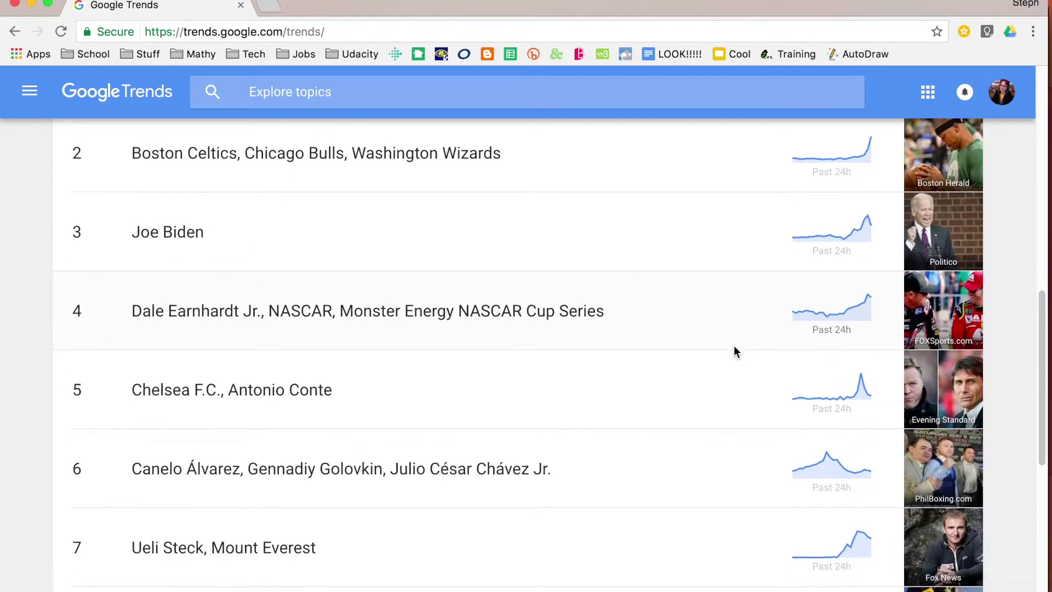
{"action": "scroll", "coordinate": [734, 351], "scroll_direction": "down", "scroll_amount": 5}
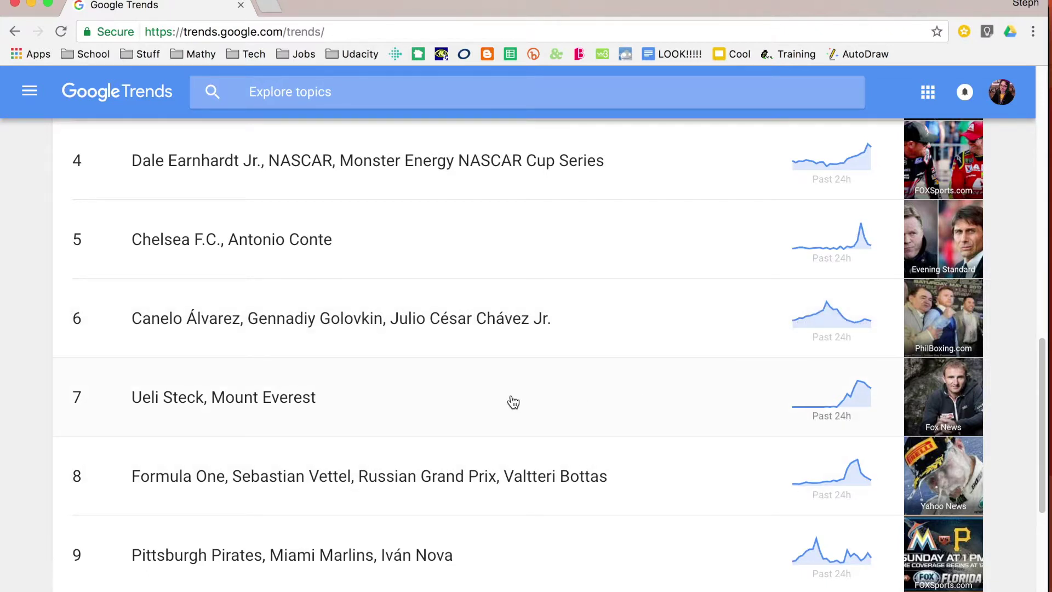
{"action": "scroll", "coordinate": [430, 407], "scroll_direction": "down", "scroll_amount": 4}
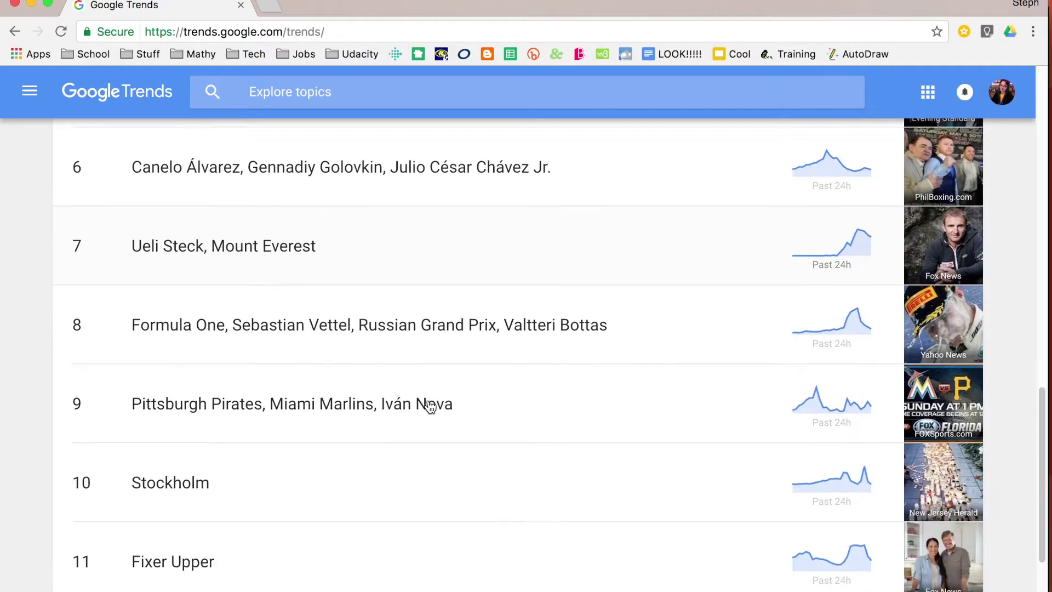
{"action": "scroll", "coordinate": [429, 406], "scroll_direction": "up", "scroll_amount": 10}
{"action": "scroll", "coordinate": [430, 405], "scroll_direction": "up", "scroll_amount": 7}
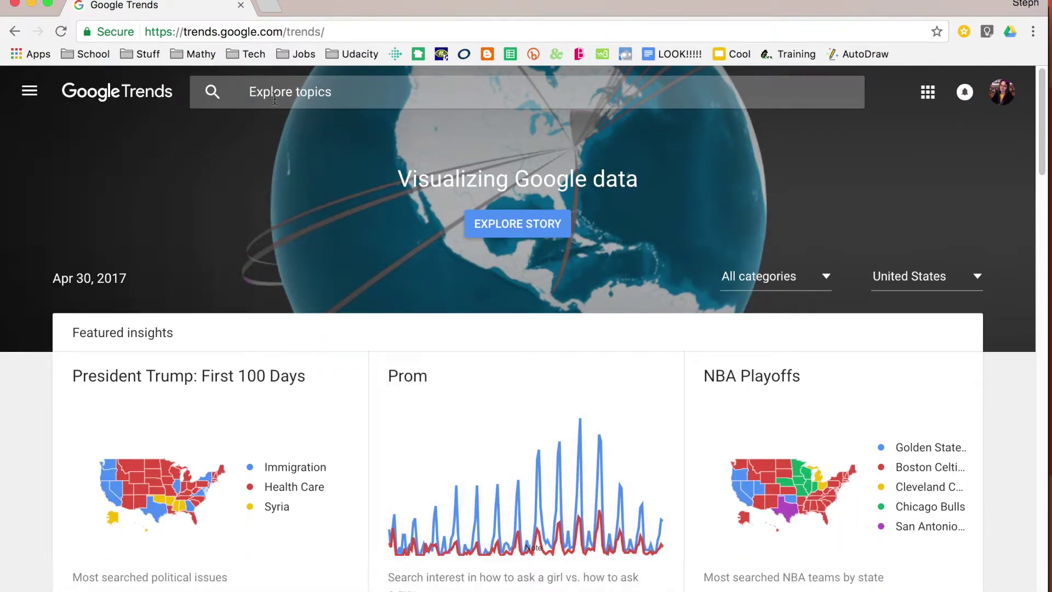
{"action": "left_click", "coordinate": [274, 98]}
Explore 'oscars' and scroll through its interest over time, by region, and related topics and queries.
{"action": "type", "text": "oscars"}
{"action": "key", "text": "Return"}
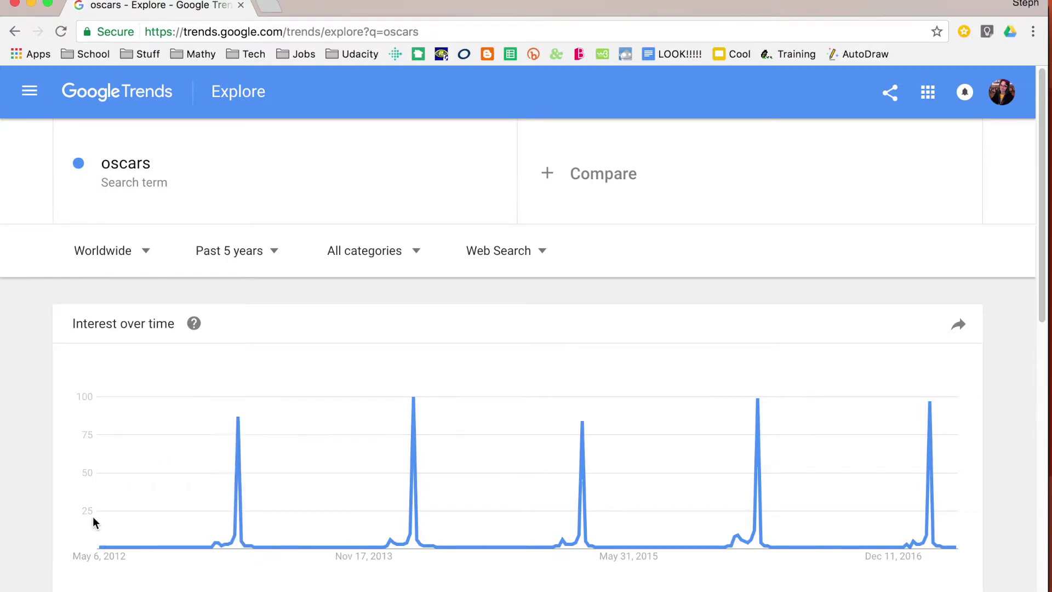
{"action": "scroll", "coordinate": [120, 524], "scroll_direction": "down", "scroll_amount": 2}
{"action": "mouse_move", "coordinate": [420, 358]}
{"action": "scroll", "coordinate": [418, 361], "scroll_direction": "down", "scroll_amount": 5}
{"action": "scroll", "coordinate": [418, 362], "scroll_direction": "down", "scroll_amount": 2}
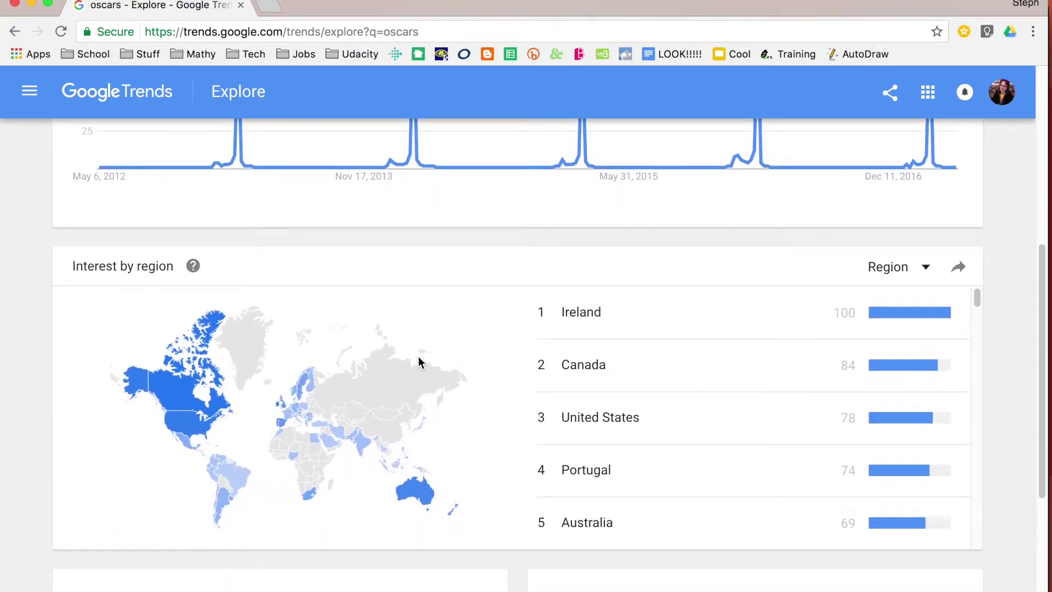
{"action": "scroll", "coordinate": [419, 357], "scroll_direction": "down", "scroll_amount": 2}
{"action": "scroll", "coordinate": [418, 357], "scroll_direction": "down", "scroll_amount": 2}
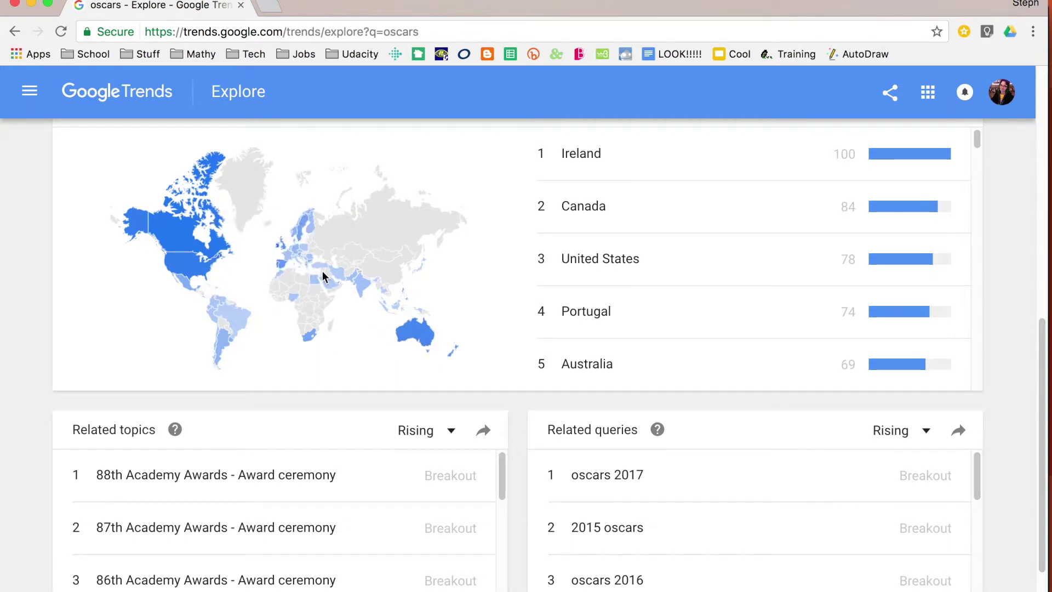
Show the Region/City options on the oscars Interest by region card and scroll the region ranking.
{"action": "scroll", "coordinate": [294, 257], "scroll_direction": "down", "scroll_amount": 3}
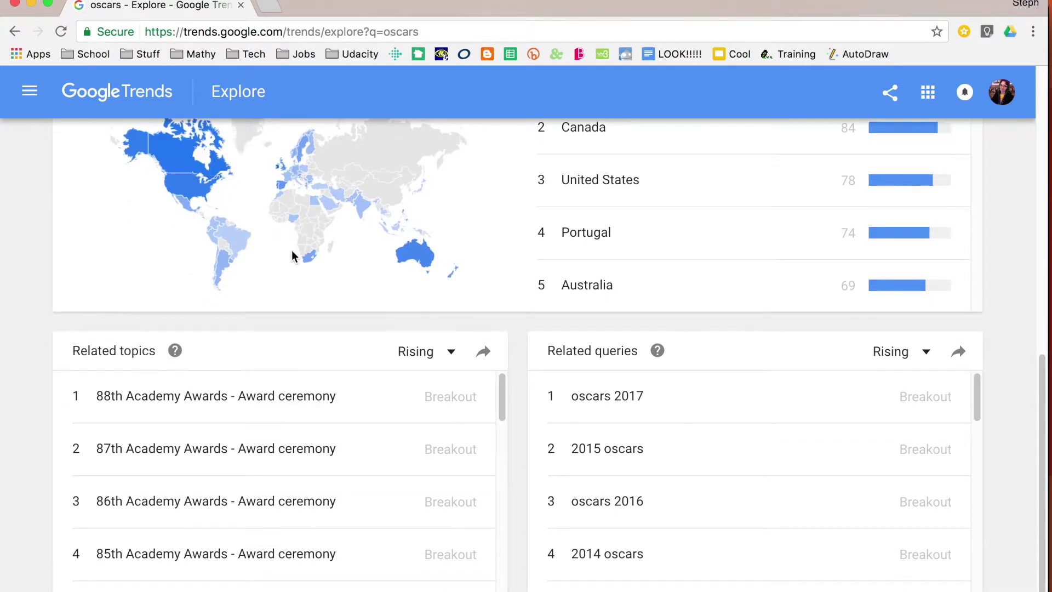
{"action": "scroll", "coordinate": [414, 354], "scroll_direction": "down", "scroll_amount": 2}
{"action": "scroll", "coordinate": [421, 331], "scroll_direction": "up", "scroll_amount": 5}
{"action": "left_click", "coordinate": [894, 192]}
{"action": "scroll", "coordinate": [852, 157], "scroll_direction": "up", "scroll_amount": 5}
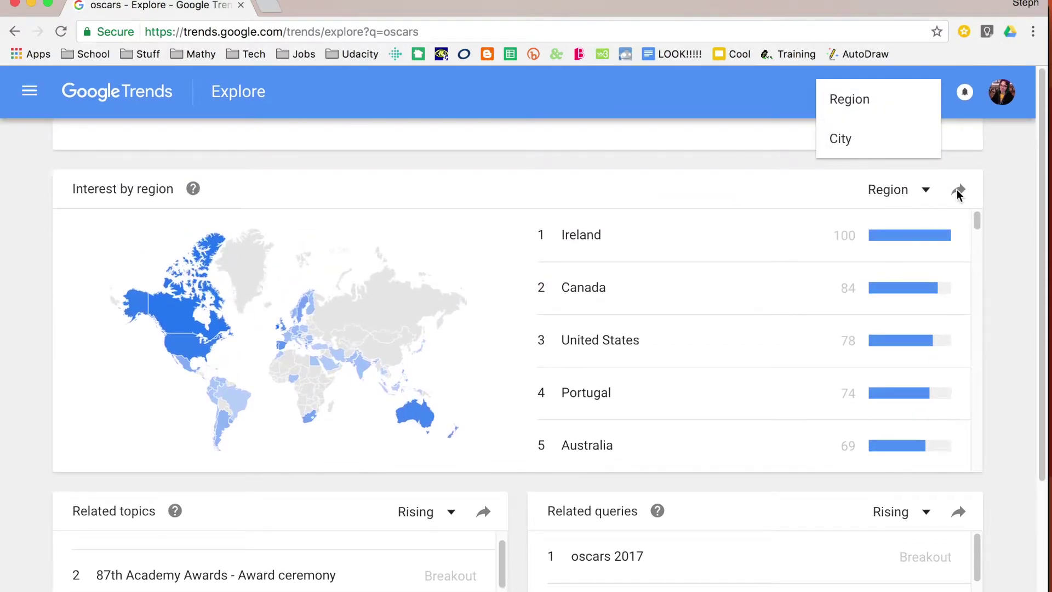
{"action": "scroll", "coordinate": [958, 192], "scroll_direction": "down", "scroll_amount": 5}
{"action": "scroll", "coordinate": [1002, 241], "scroll_direction": "down", "scroll_amount": 5}
{"action": "scroll", "coordinate": [1001, 241], "scroll_direction": "up", "scroll_amount": 3}
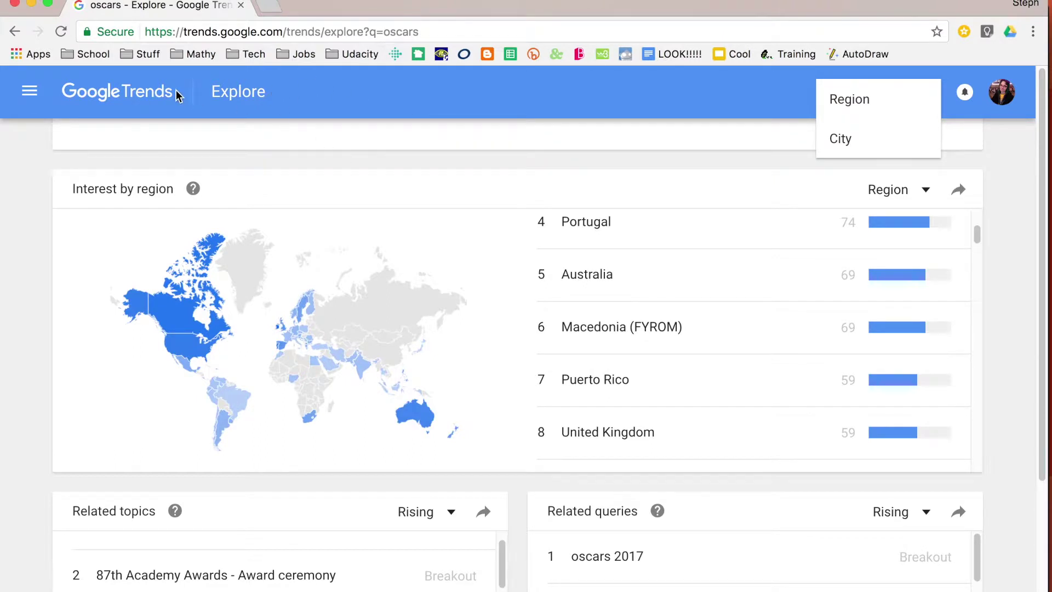
Dismiss the Region/City choices and open the Trends side navigation menu.
{"action": "left_click", "coordinate": [30, 96]}
{"action": "left_click", "coordinate": [30, 97]}
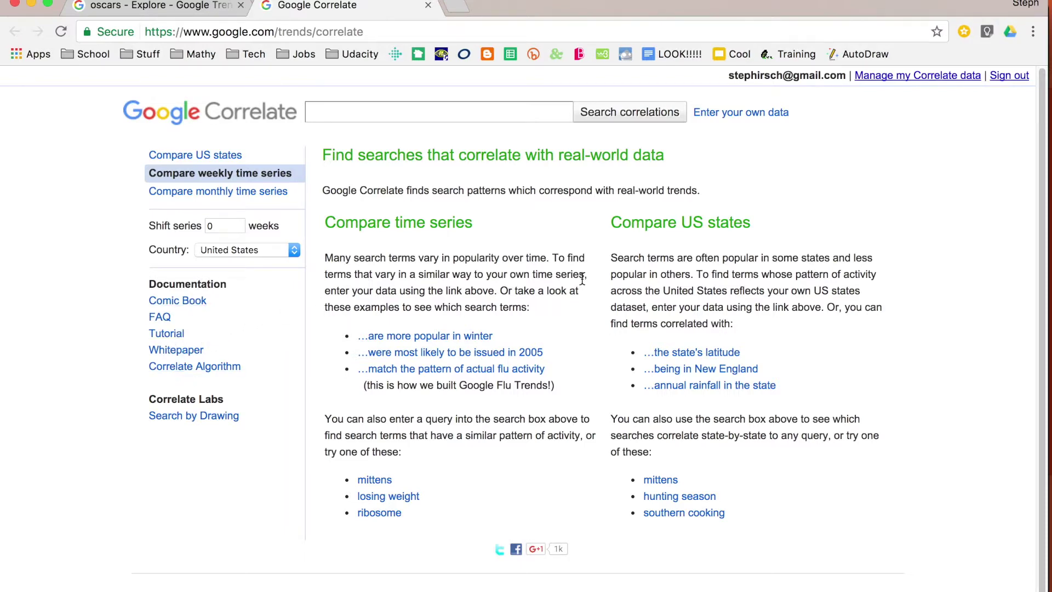
Scroll the Google Correlate home page to read about its time-series and US-states options.
{"action": "scroll", "coordinate": [577, 277], "scroll_direction": "down", "scroll_amount": 1}
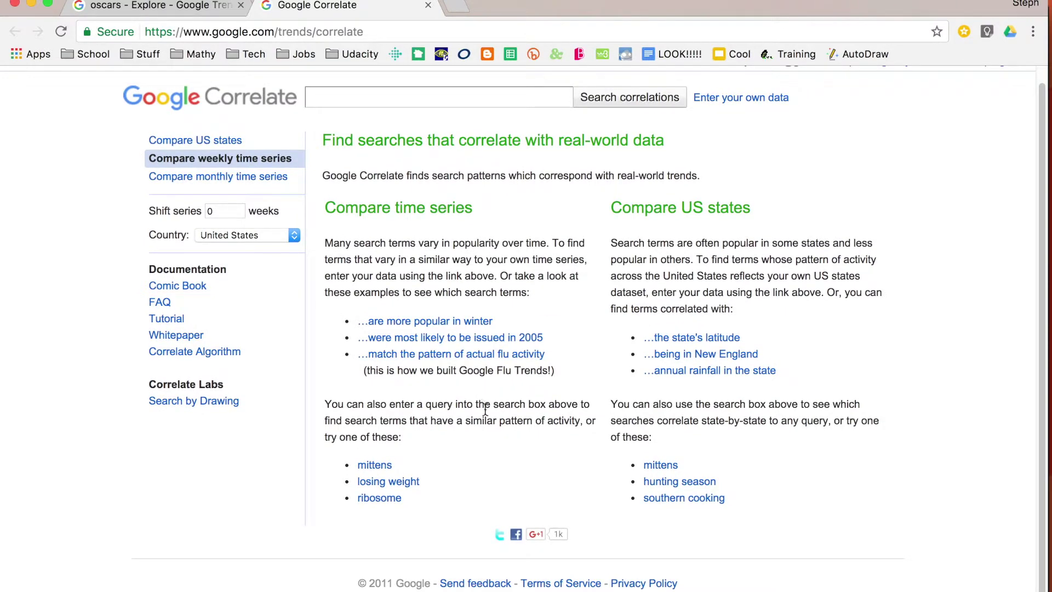
{"action": "scroll", "coordinate": [485, 410], "scroll_direction": "up", "scroll_amount": 1}
Run a Correlate search for 'tulips' and scroll to the tulips-versus-hyacinth (0.9095) weekly chart.
{"action": "left_click", "coordinate": [436, 113]}
{"action": "type", "text": "tulips"}
{"action": "key", "text": "Return"}
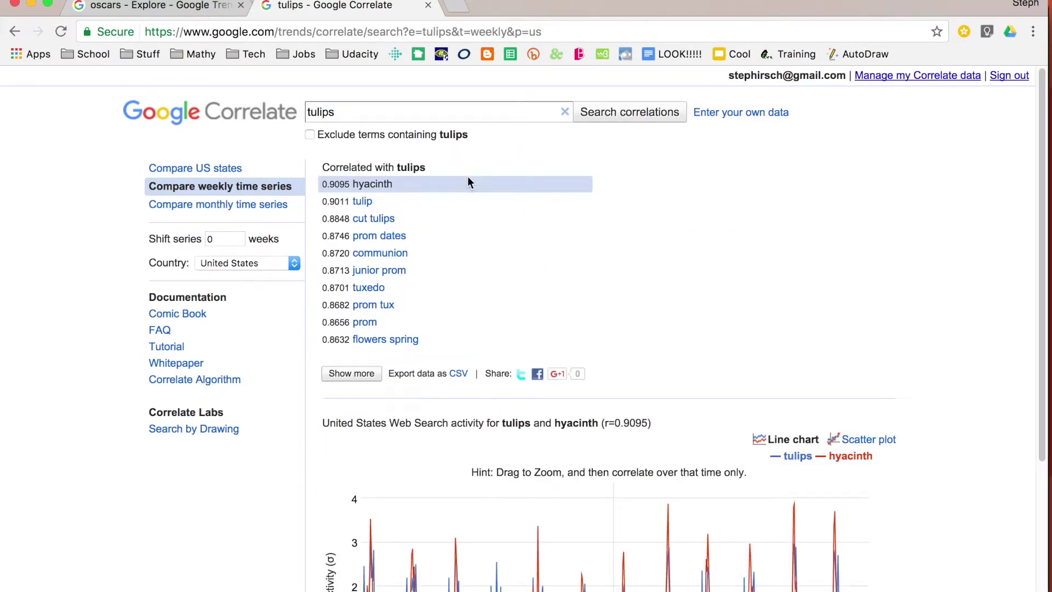
{"action": "scroll", "coordinate": [484, 219], "scroll_direction": "down", "scroll_amount": 2}
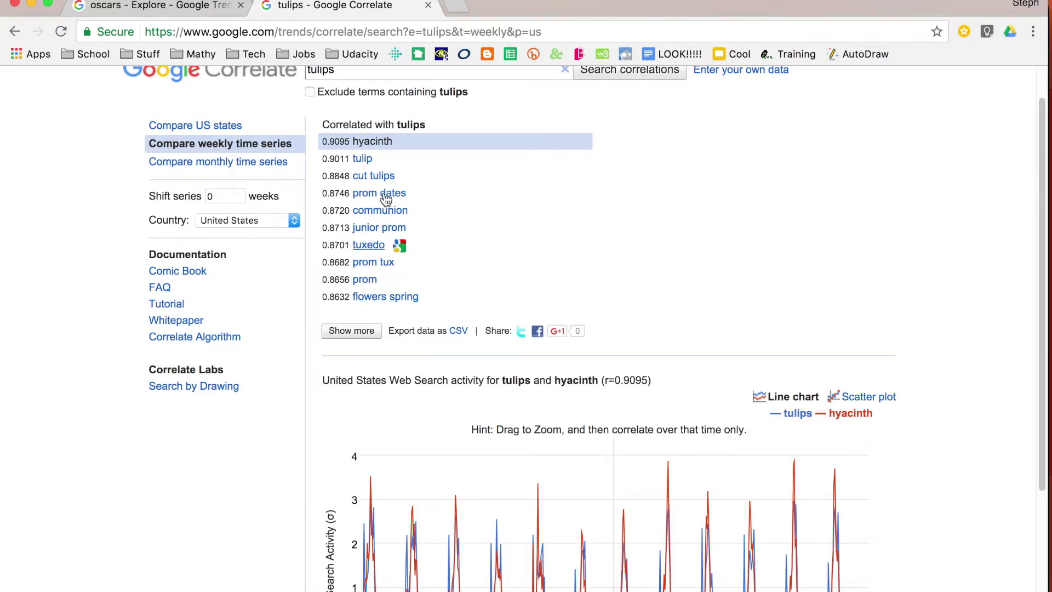
{"action": "scroll", "coordinate": [395, 264], "scroll_direction": "down", "scroll_amount": 5}
{"action": "scroll", "coordinate": [396, 263], "scroll_direction": "down", "scroll_amount": 1}
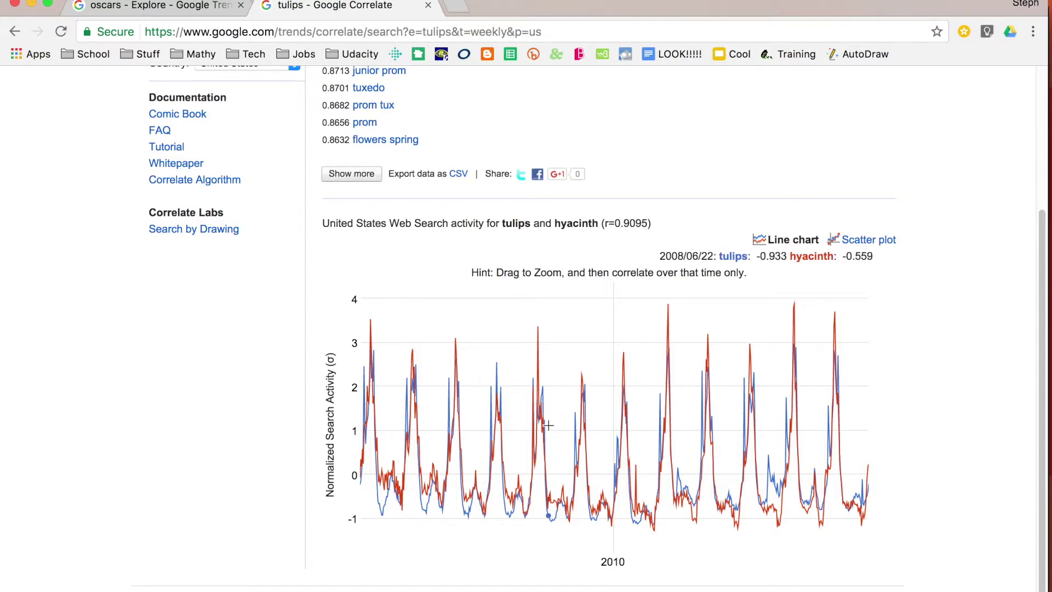
{"action": "scroll", "coordinate": [548, 425], "scroll_direction": "down", "scroll_amount": 1}
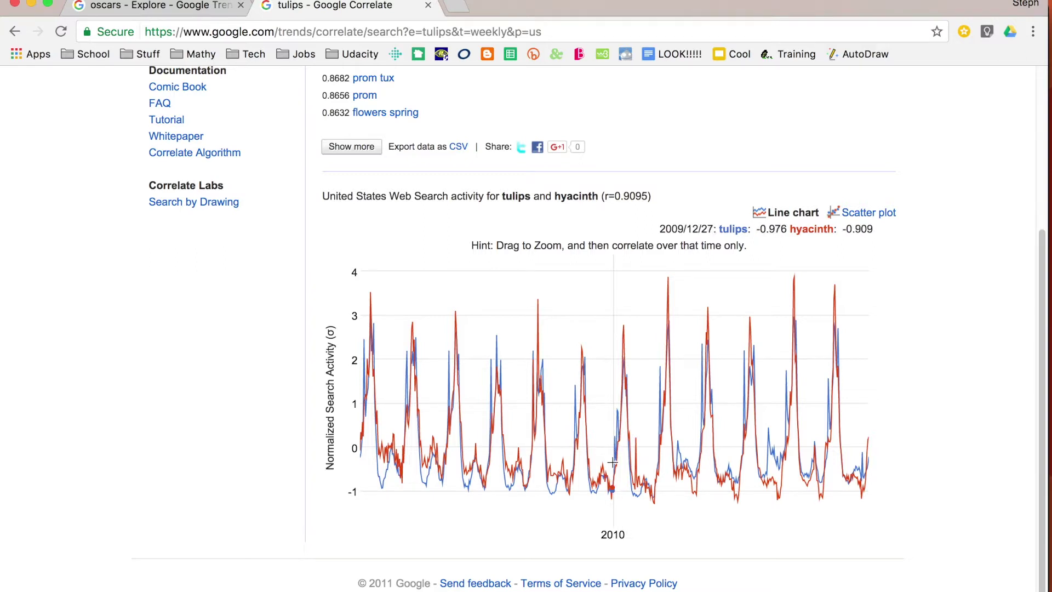
Drag across the tulips-versus-hyacinth chart to zoom into 2010 through early 2016.
{"action": "left_click_drag", "start_coordinate": [612, 461], "coordinate": [874, 492]}
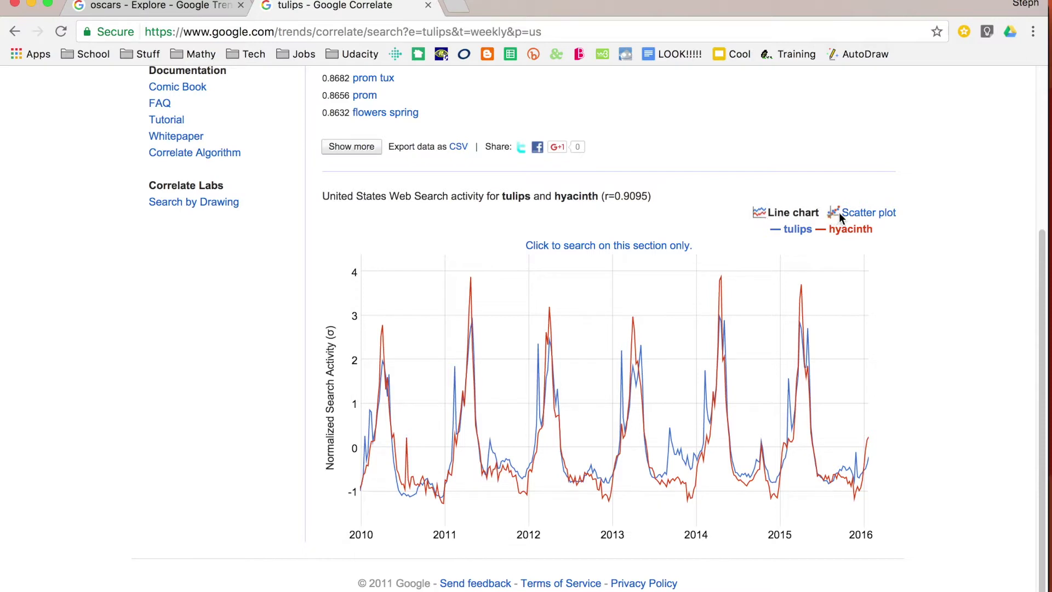
Switch to scatter plot view and compare tulips with junior prom (r=0.8713).
{"action": "left_click", "coordinate": [855, 212]}
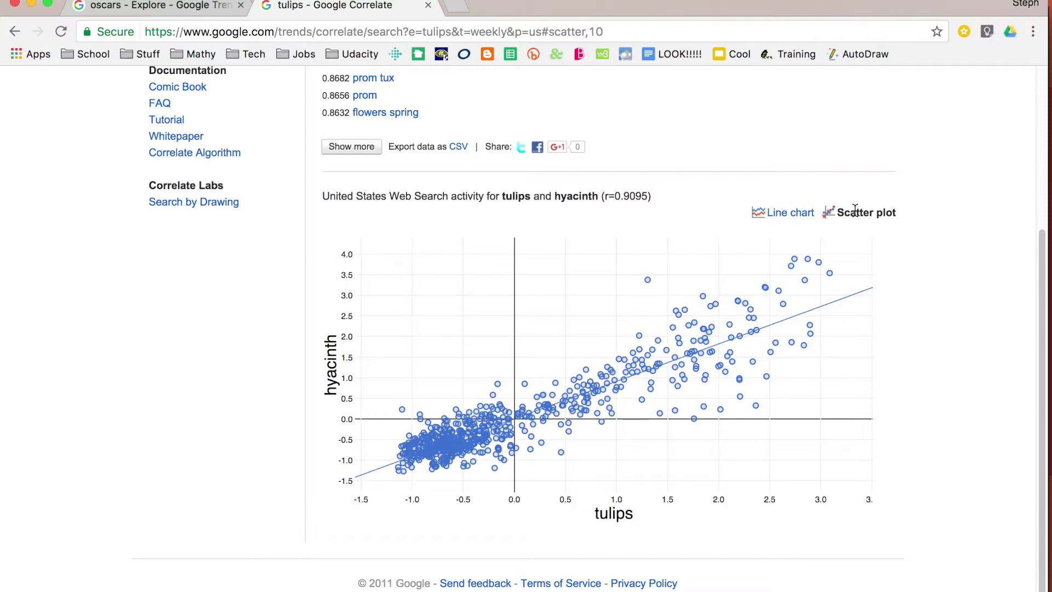
{"action": "scroll", "coordinate": [854, 211], "scroll_direction": "up", "scroll_amount": 5}
{"action": "mouse_move", "coordinate": [402, 166]}
{"action": "left_click", "coordinate": [374, 232]}
{"action": "scroll", "coordinate": [374, 234], "scroll_direction": "down", "scroll_amount": 5}
{"action": "mouse_move", "coordinate": [706, 333]}
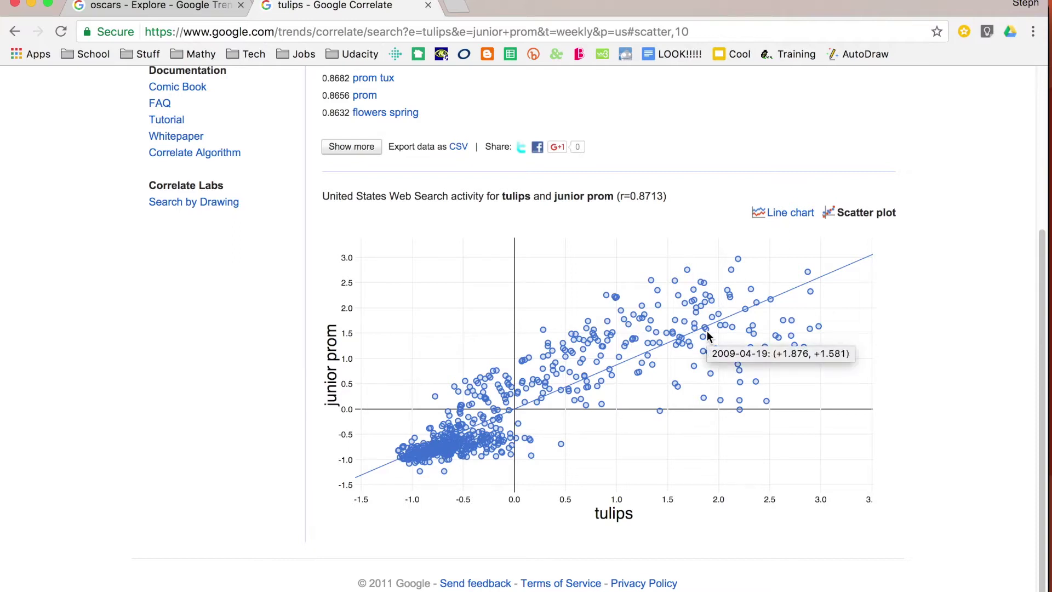
{"action": "scroll", "coordinate": [707, 335], "scroll_direction": "up", "scroll_amount": 4}
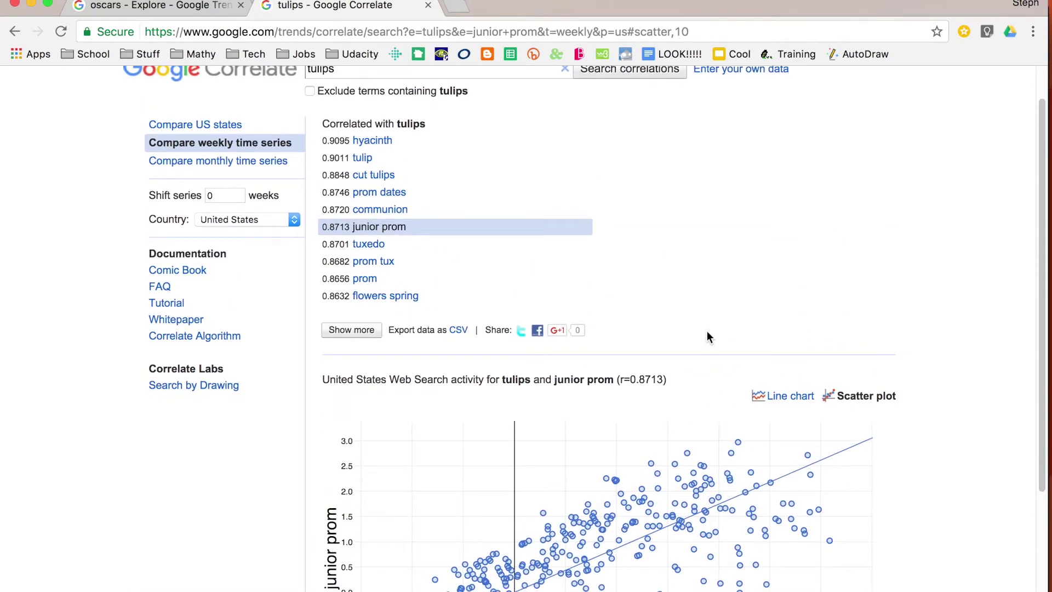
{"action": "scroll", "coordinate": [707, 337], "scroll_direction": "up", "scroll_amount": 1}
In Search by Drawing, sketch a US curve climbing from near 0 toward 100 over time.
{"action": "left_click", "coordinate": [213, 404]}
{"action": "mouse_move", "coordinate": [396, 465]}
{"action": "left_mouse_down"}
{"action": "mouse_move", "coordinate": [410, 429]}
{"action": "mouse_move", "coordinate": [465, 399]}
{"action": "mouse_move", "coordinate": [513, 413]}
{"action": "mouse_move", "coordinate": [522, 435]}
{"action": "mouse_move", "coordinate": [569, 441]}
{"action": "mouse_move", "coordinate": [652, 423]}
{"action": "mouse_move", "coordinate": [749, 355]}
{"action": "mouse_move", "coordinate": [815, 273]}
{"action": "mouse_move", "coordinate": [851, 277]}
{"action": "left_mouse_up"}
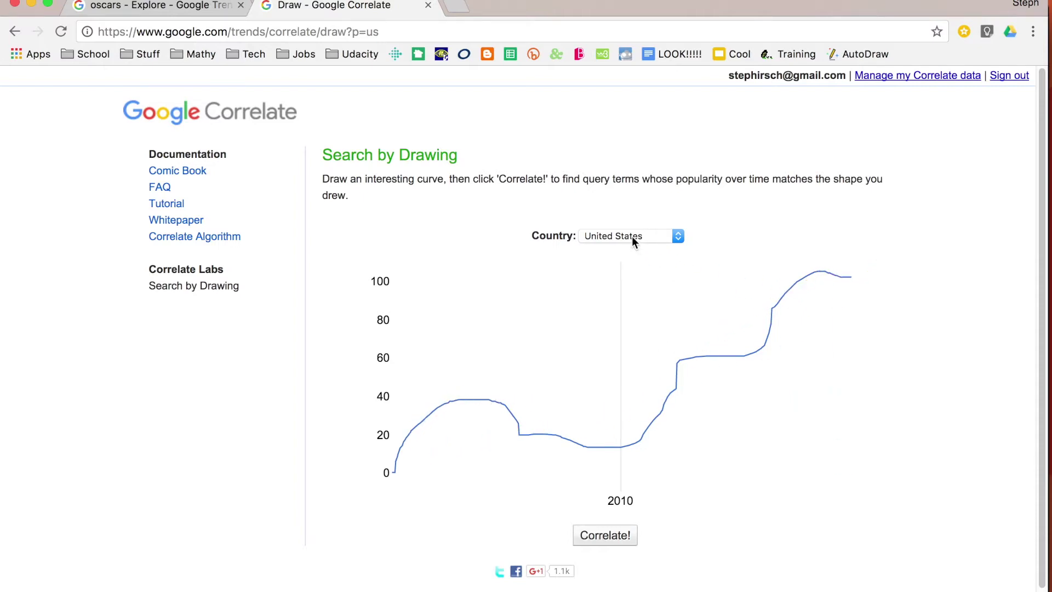
Find weekly searches matching the drawn curve, led by anf (0.9588), and zoom the chart into 2005–2006.
{"action": "left_click", "coordinate": [608, 538]}
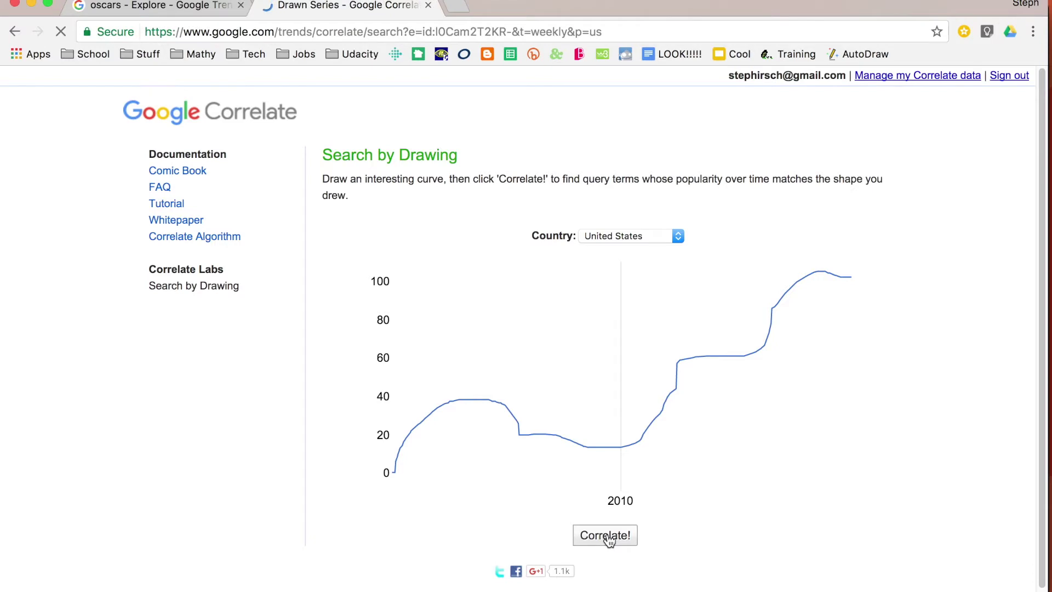
{"action": "scroll", "coordinate": [393, 266], "scroll_direction": "down", "scroll_amount": 2}
{"action": "scroll", "coordinate": [393, 265], "scroll_direction": "down", "scroll_amount": 4}
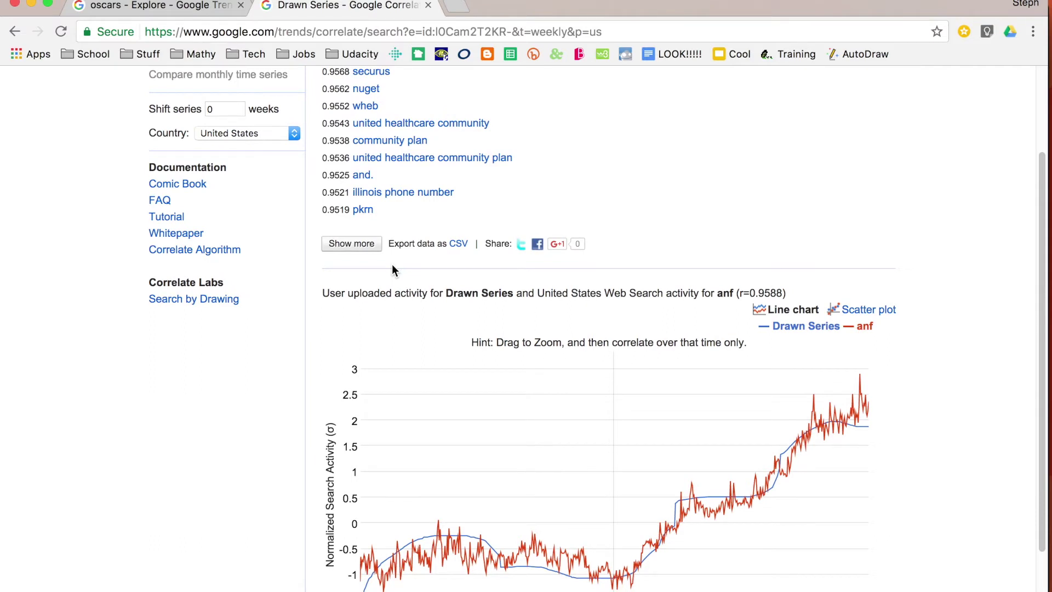
{"action": "scroll", "coordinate": [392, 264], "scroll_direction": "down", "scroll_amount": 3}
{"action": "left_click_drag", "start_coordinate": [402, 412], "coordinate": [462, 421]}
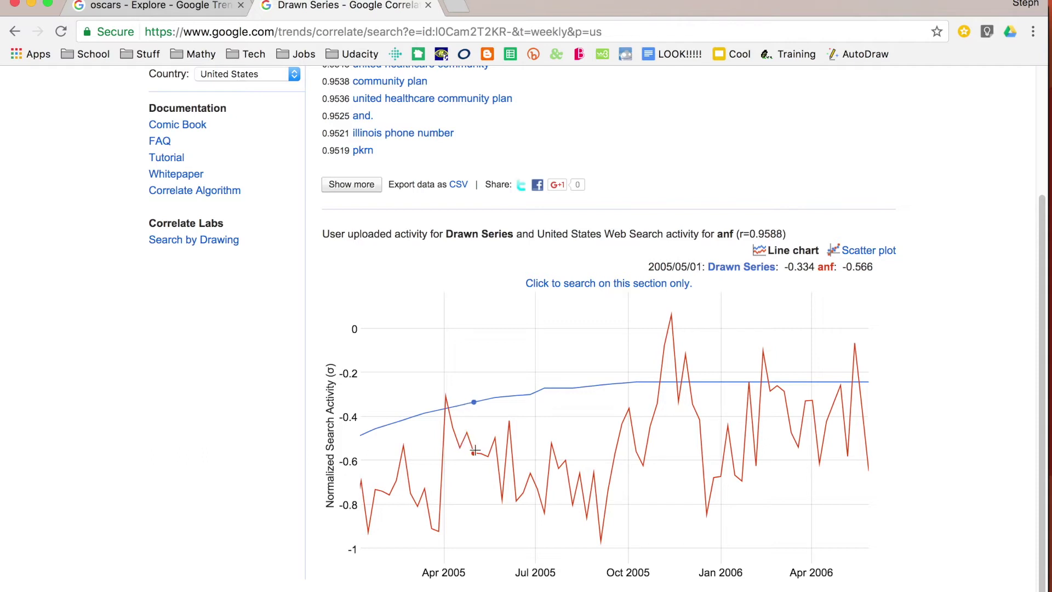
{"action": "scroll", "coordinate": [475, 449], "scroll_direction": "up", "scroll_amount": 5}
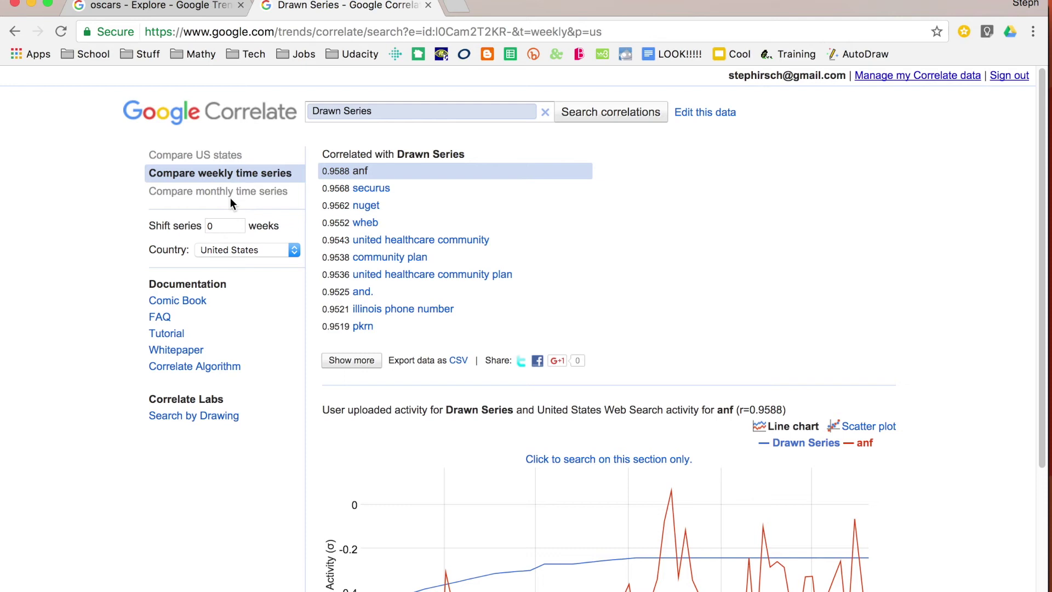
{"action": "left_click", "coordinate": [172, 11]}
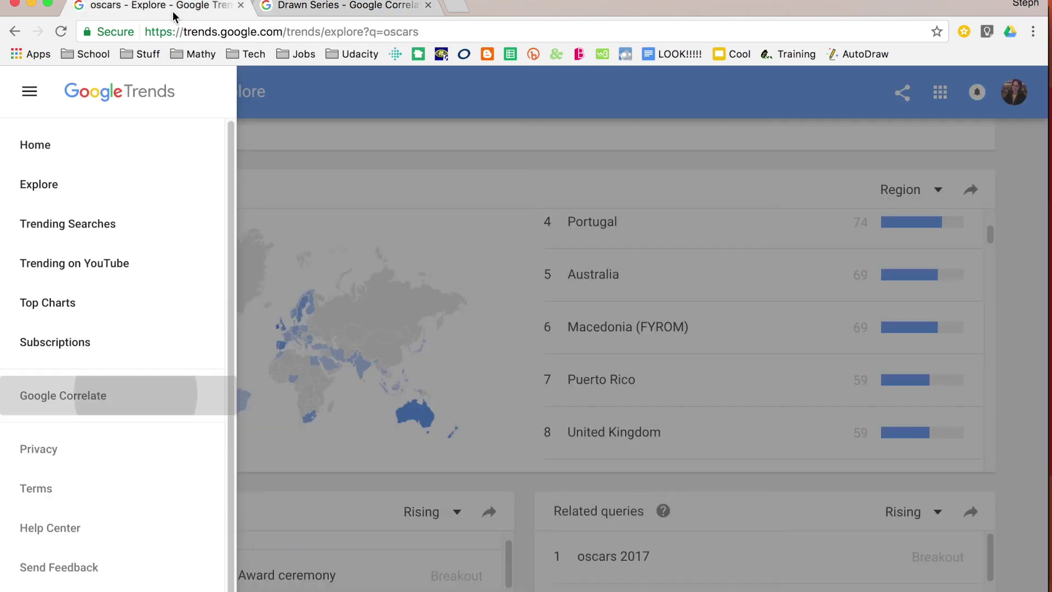
{"action": "left_click", "coordinate": [315, 114]}
{"action": "left_click", "coordinate": [339, 12]}
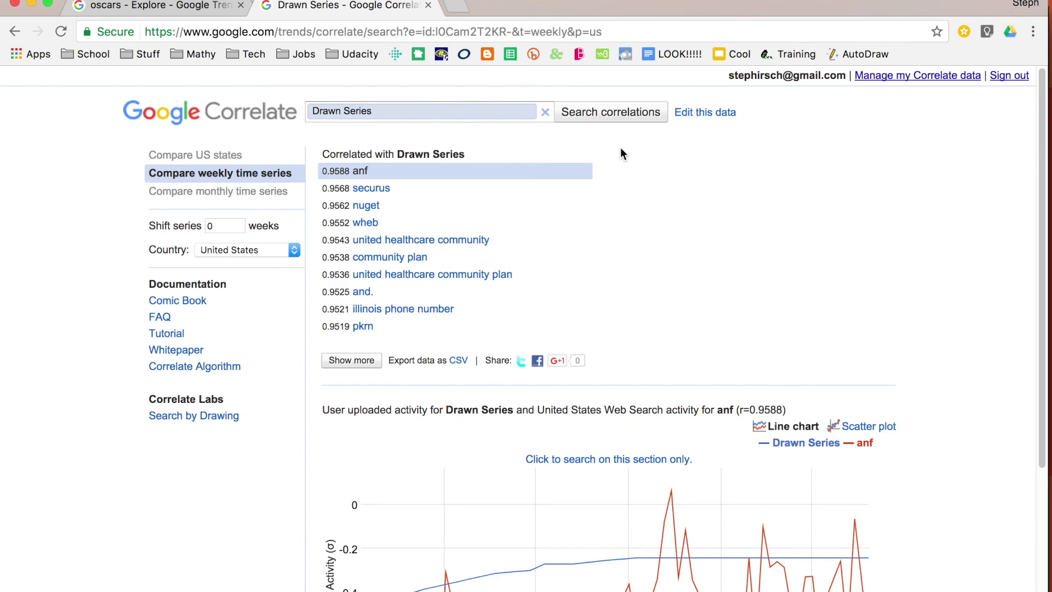